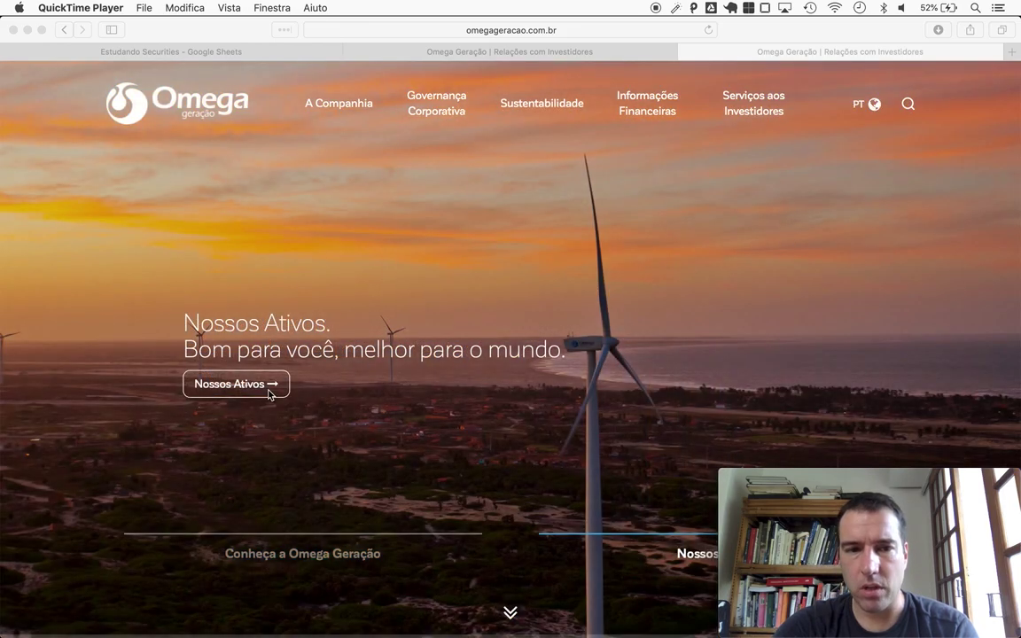
# Show Omega Geração's Nossos Ativos page with the full list of its power plants.
pyautogui.click(263, 394)
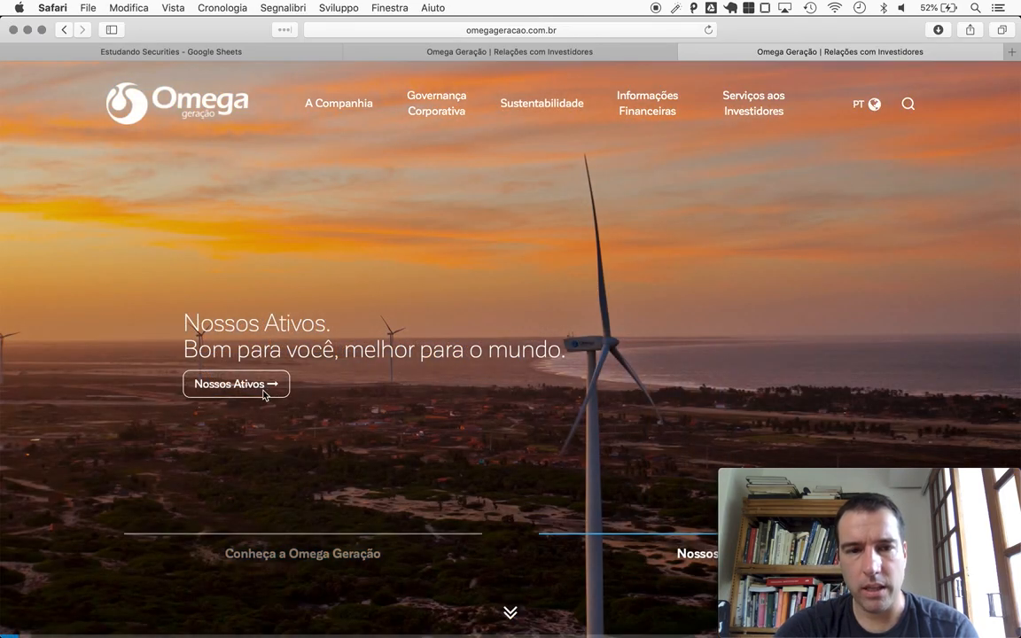
pyautogui.click(249, 388)
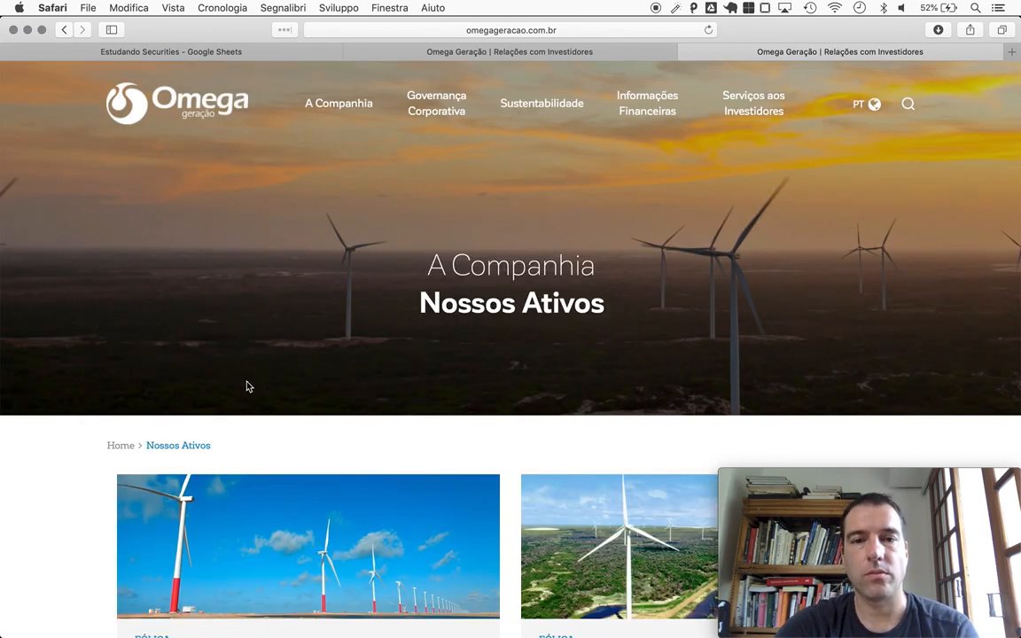
pyautogui.scroll(-4, 68, 502)
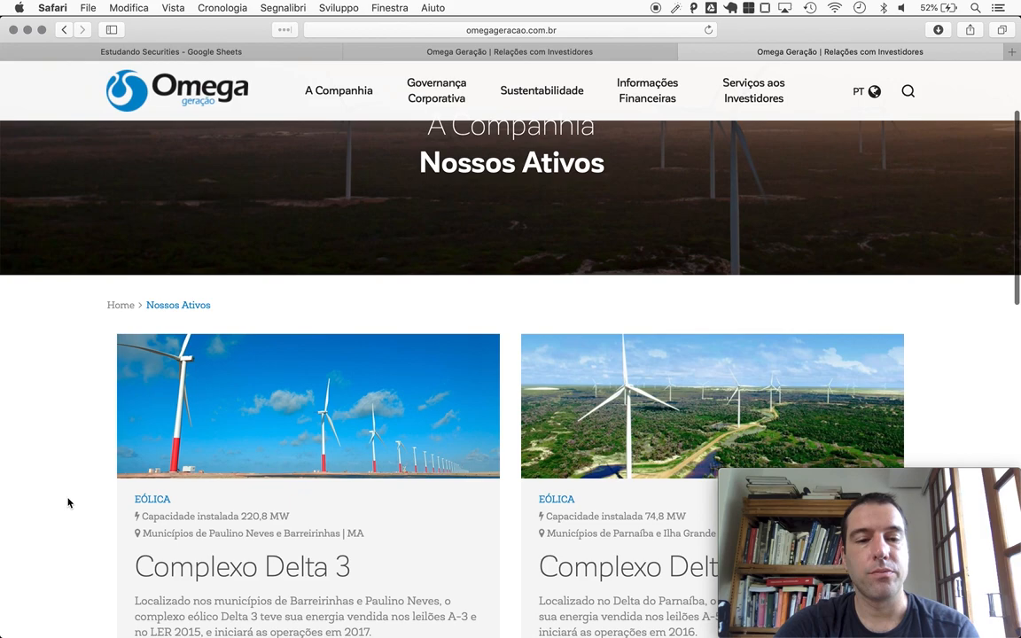
pyautogui.scroll(-4, 68, 503)
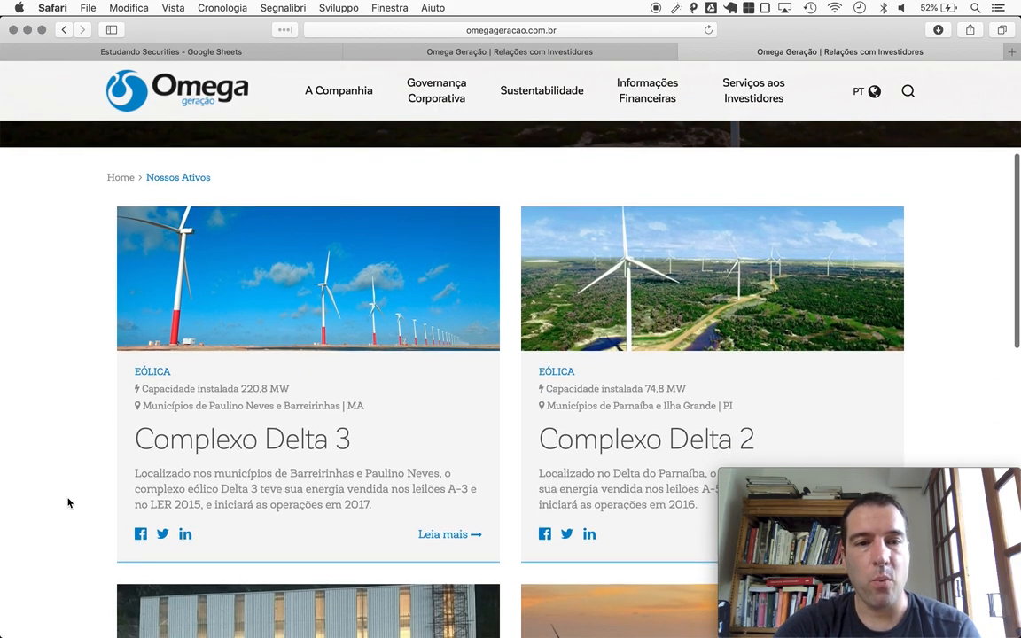
pyautogui.scroll(-2, 68, 503)
pyautogui.scroll(-5, 68, 503)
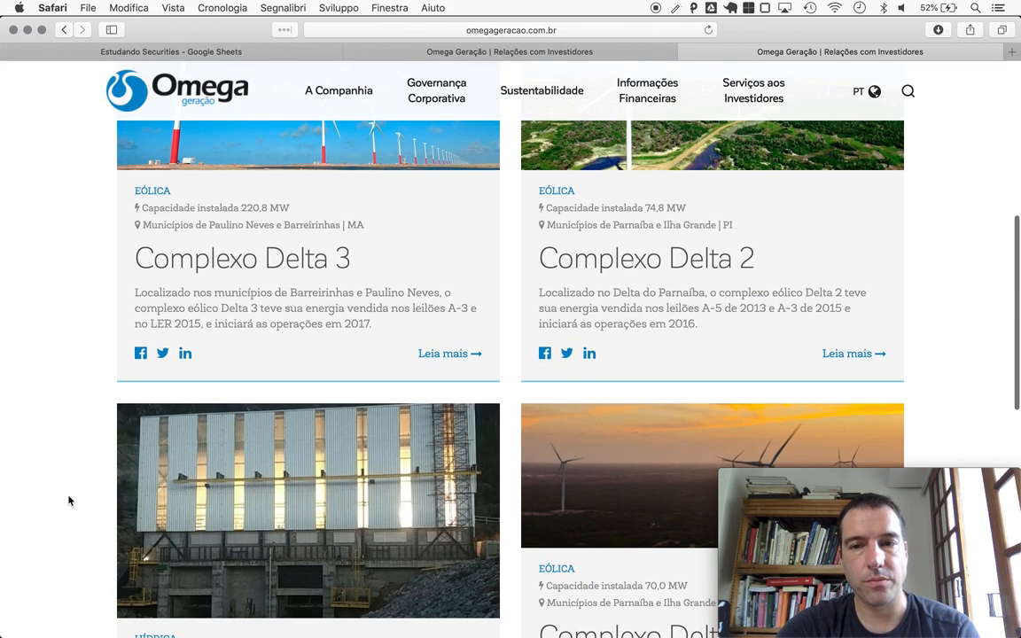
pyautogui.scroll(-5, 68, 503)
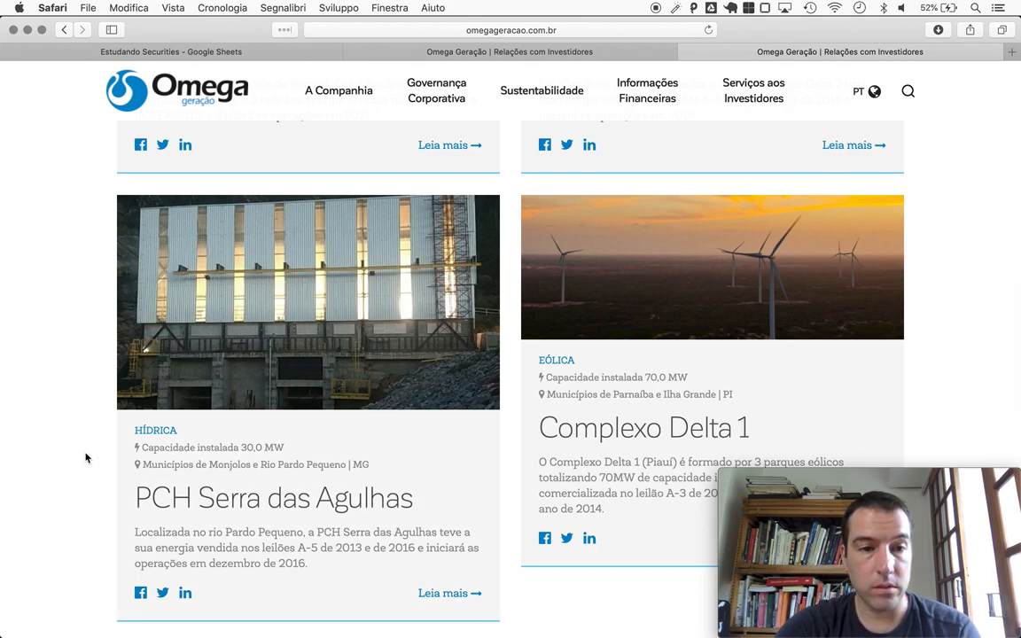
pyautogui.scroll(-3, 65, 473)
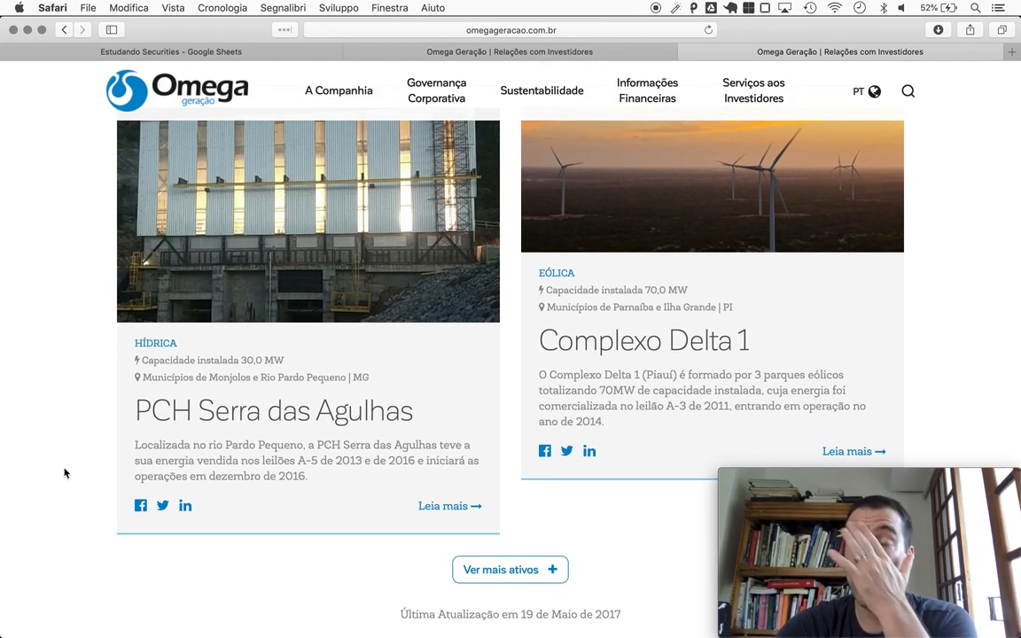
pyautogui.scroll(-5, 65, 473)
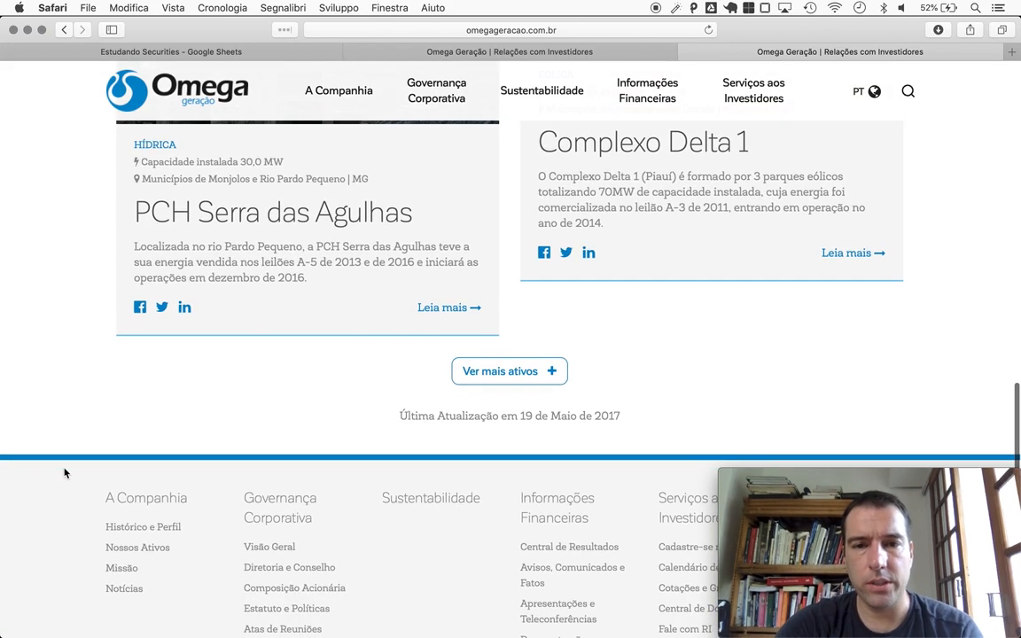
pyautogui.click(500, 369)
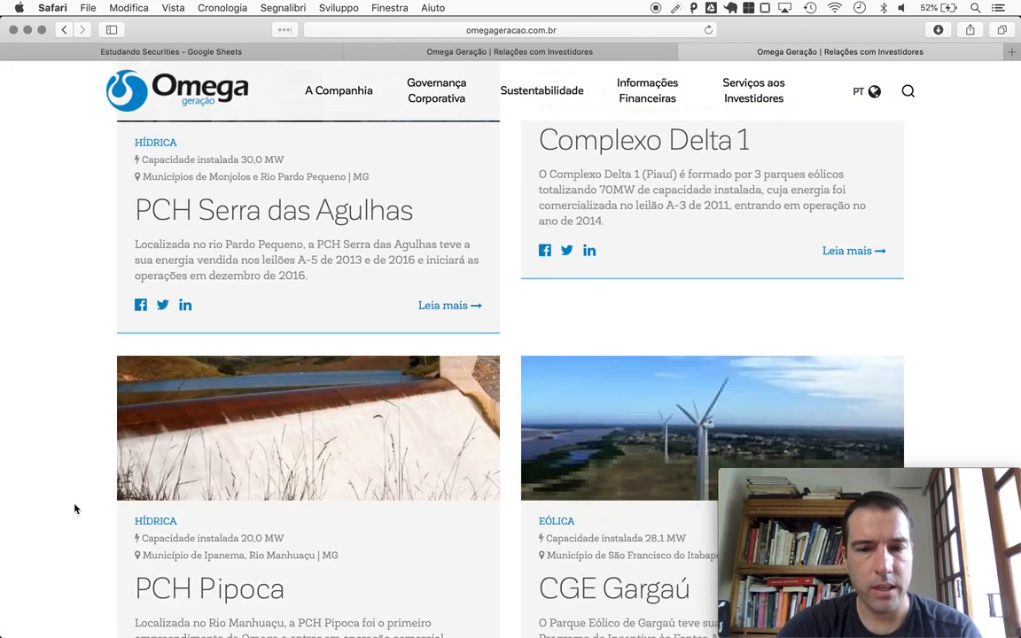
pyautogui.scroll(-5, 75, 508)
pyautogui.scroll(-3, 75, 508)
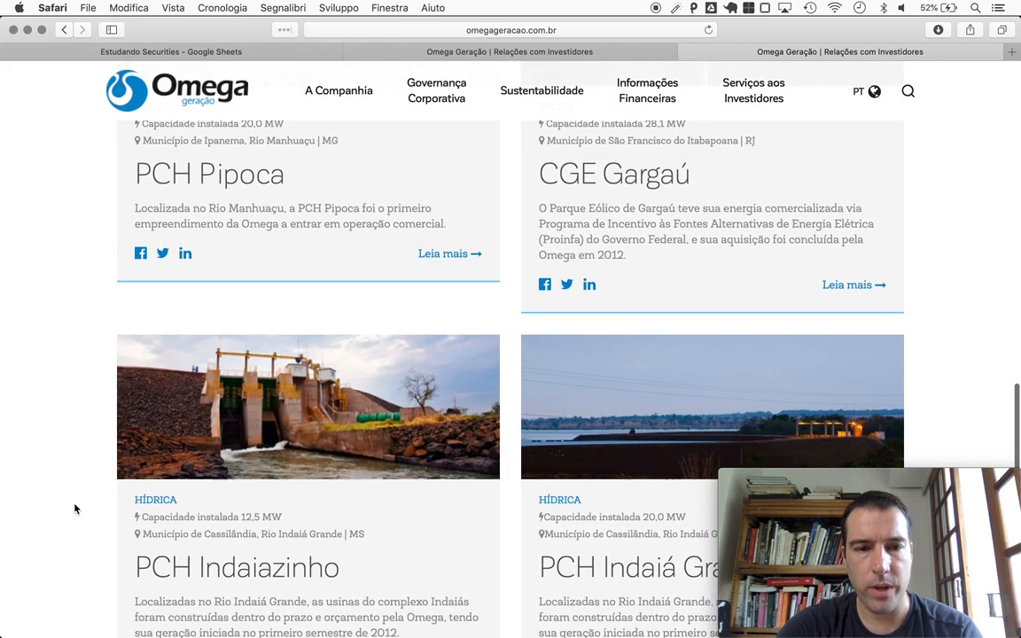
pyautogui.scroll(-5, 75, 508)
pyautogui.scroll(-2, 75, 508)
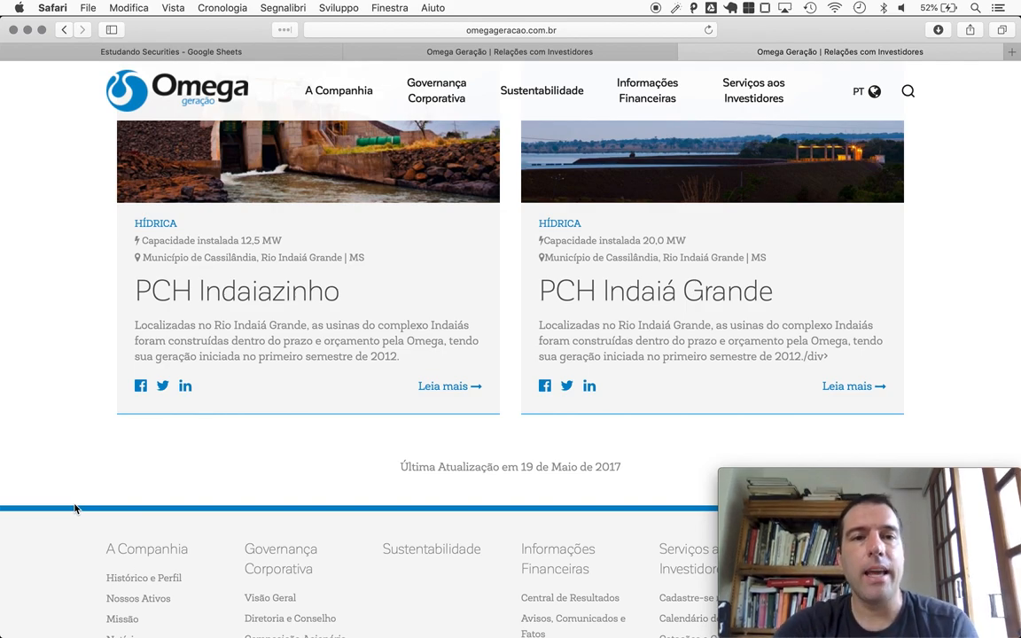
pyautogui.scroll(1, 76, 508)
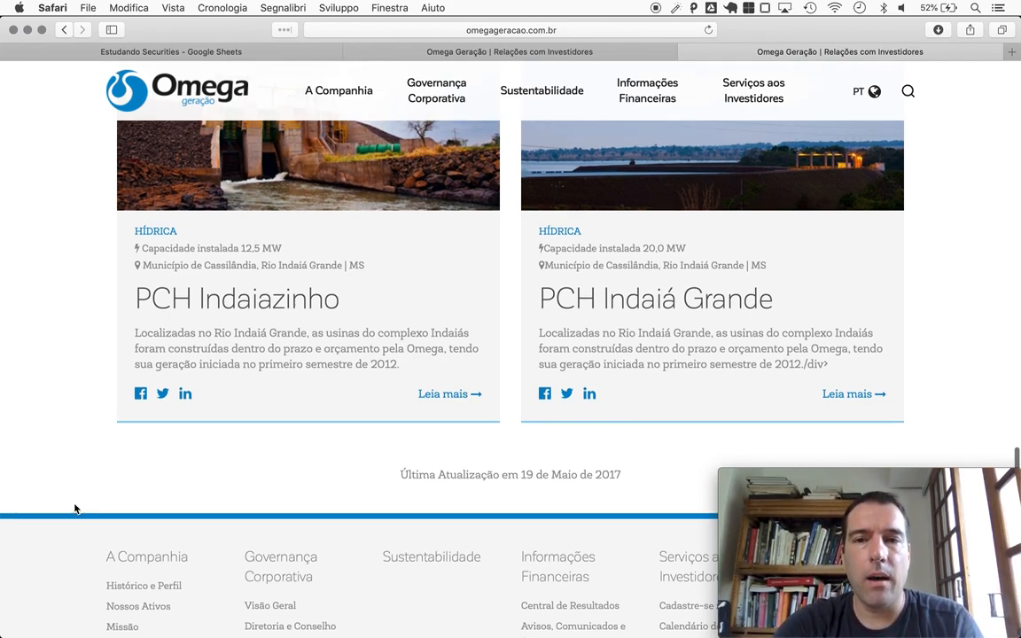
pyautogui.scroll(3, 76, 508)
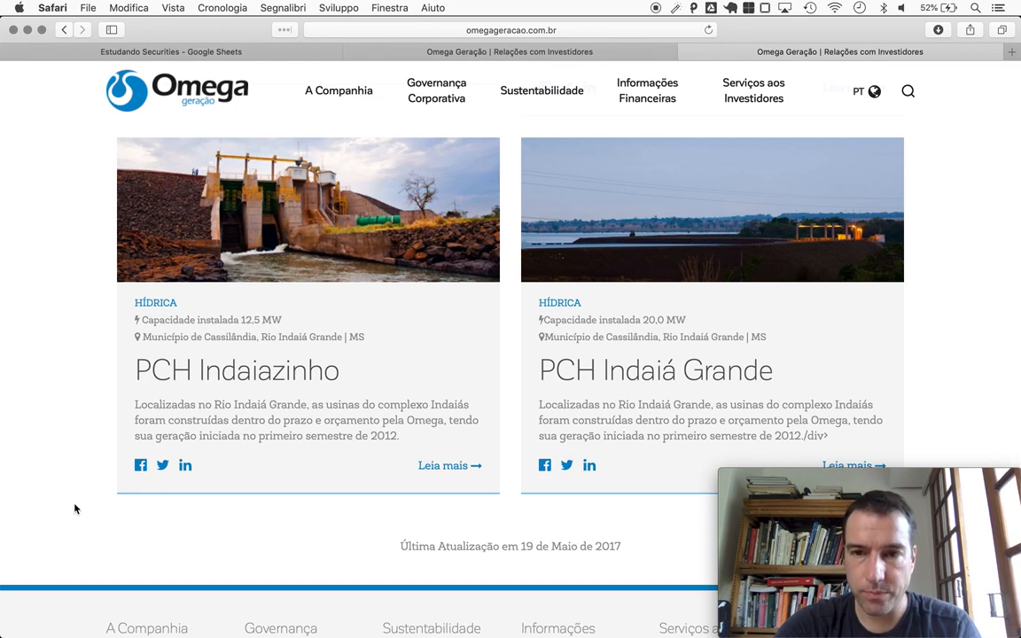
pyautogui.scroll(8, 75, 508)
pyautogui.scroll(3, 85, 566)
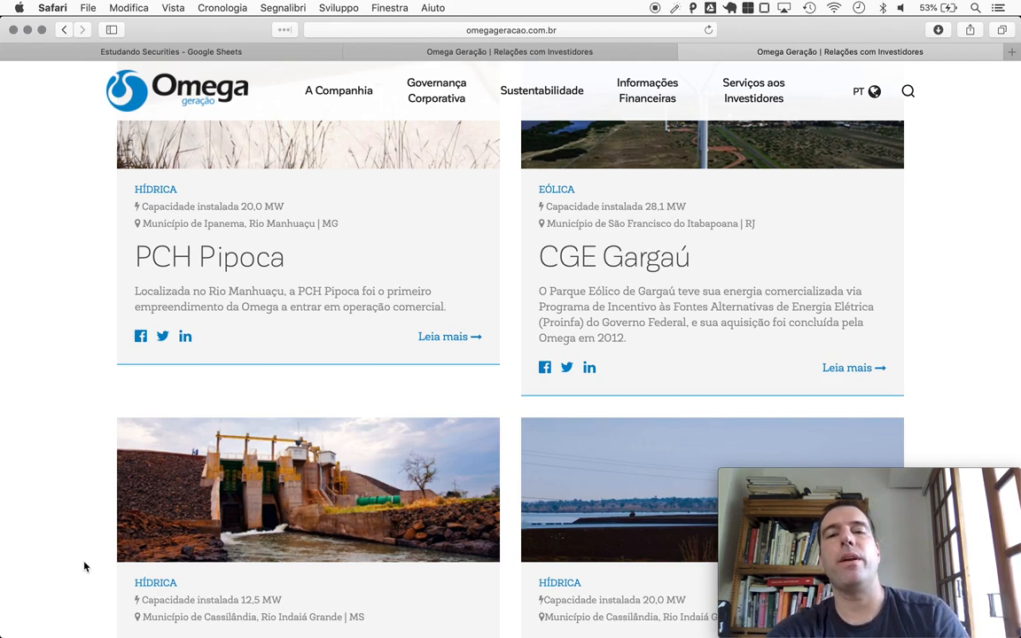
pyautogui.scroll(1, 85, 565)
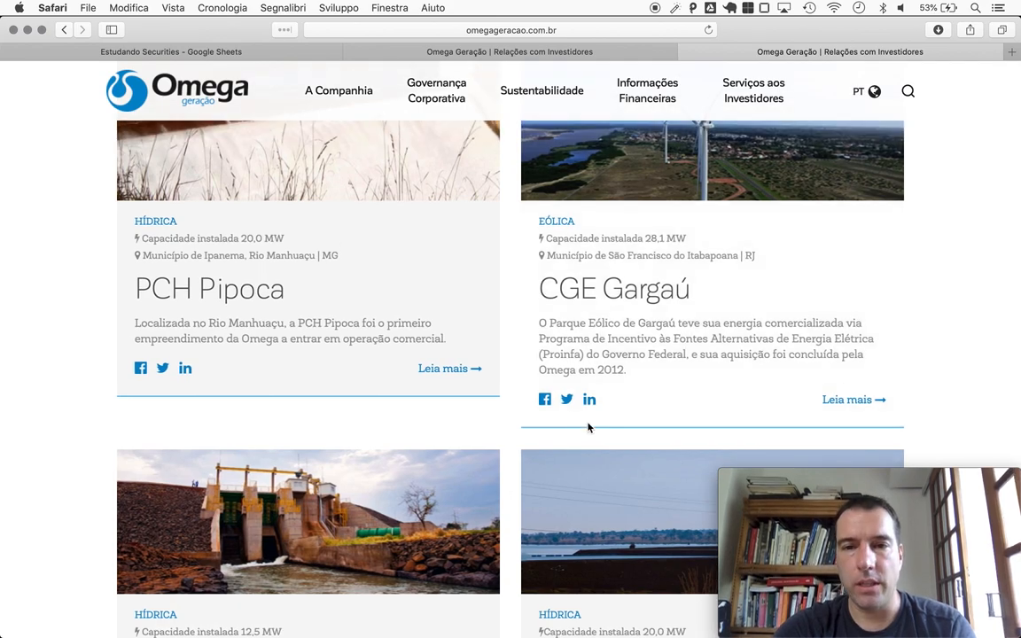
pyautogui.scroll(2, 707, 287)
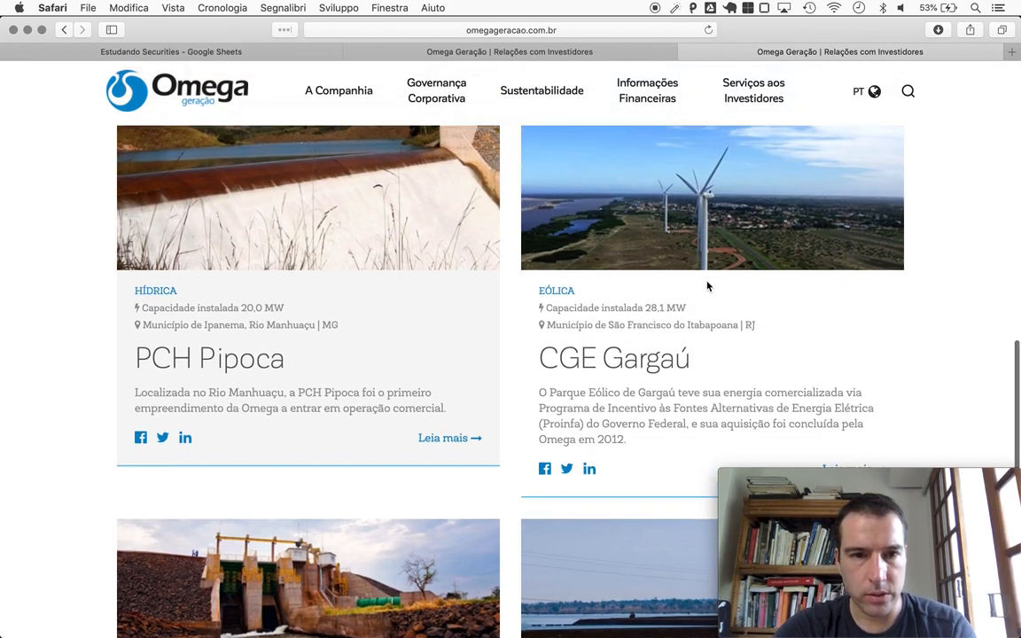
pyautogui.scroll(5, 300, 436)
pyautogui.scroll(3, 300, 435)
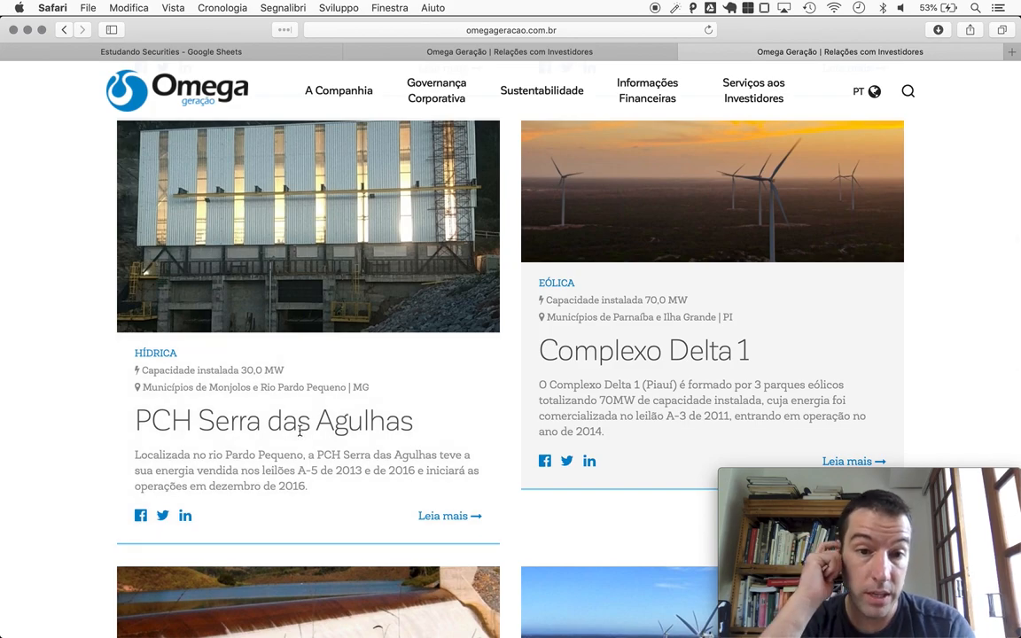
pyautogui.scroll(4, 300, 431)
pyautogui.scroll(2, 299, 432)
pyautogui.scroll(2, 299, 432)
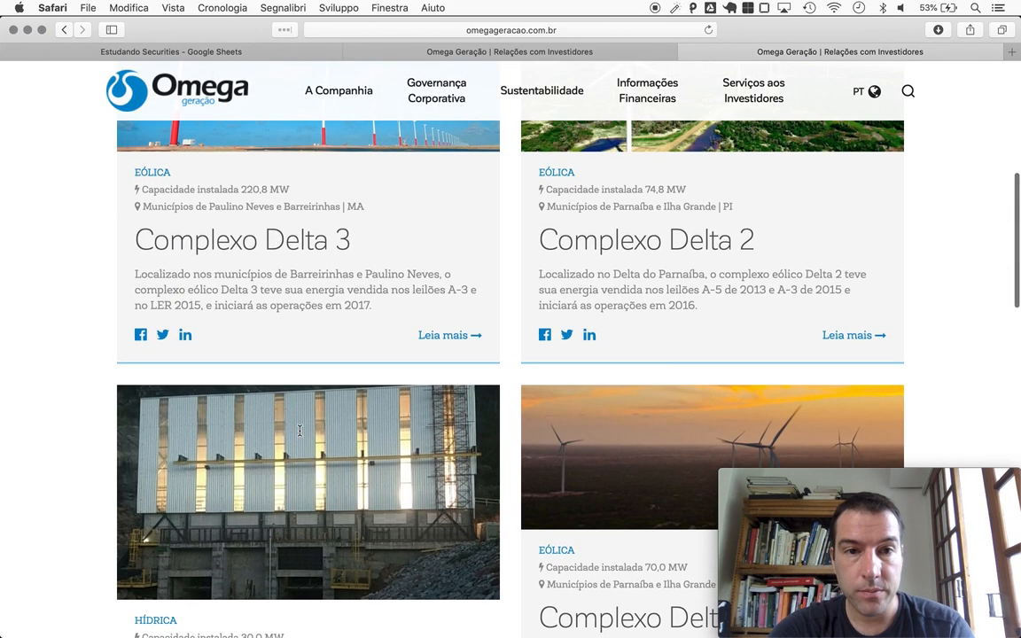
pyautogui.scroll(3, 300, 435)
pyautogui.scroll(2, 300, 435)
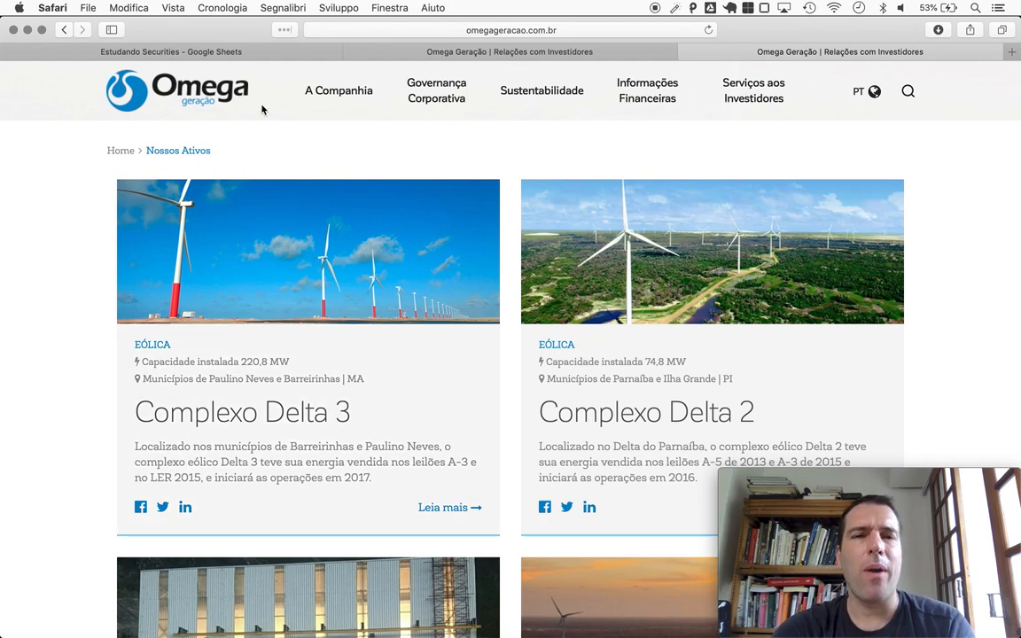
# Switch back to the Estudando Securities spreadsheet in Safari.
pyautogui.click(256, 51)
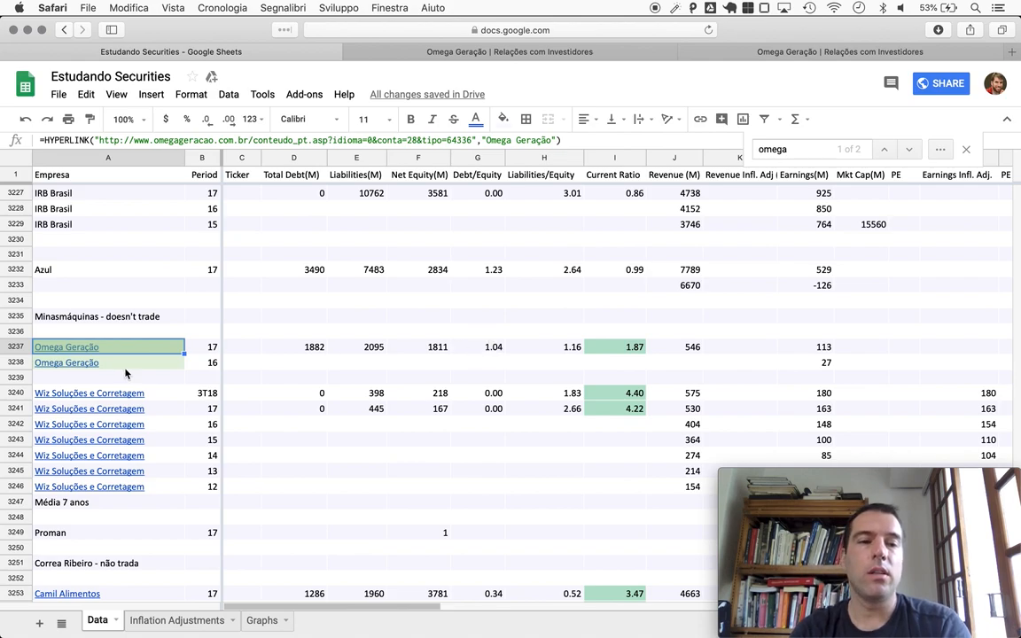
# Insert a blank row above Omega Geração, set its period to 3T18 and paste the company link.
pyautogui.hotkey('ctrl', 'alt', 'i')
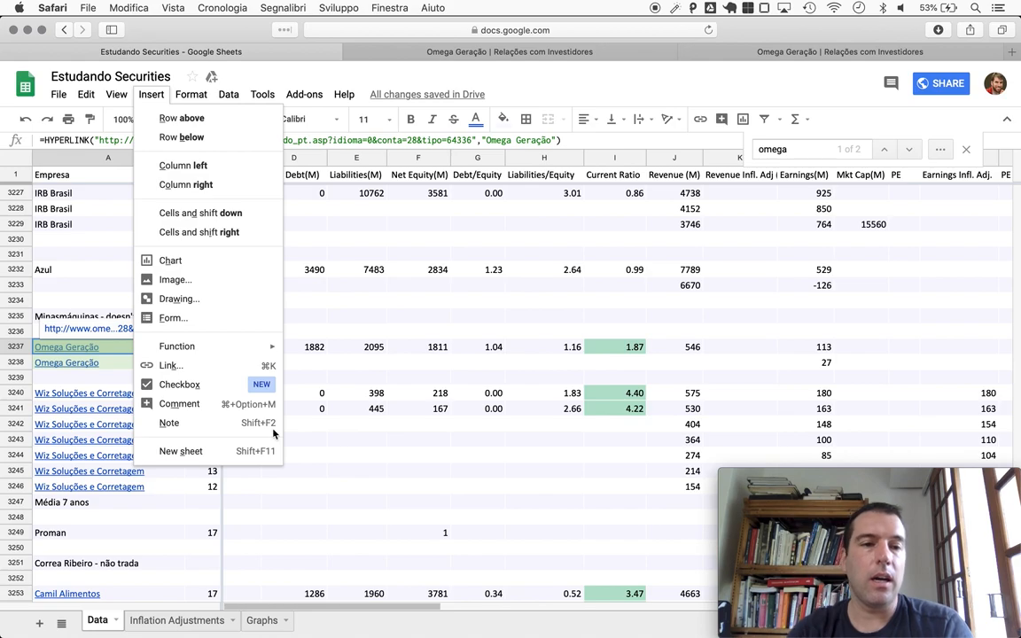
pyautogui.press('r')
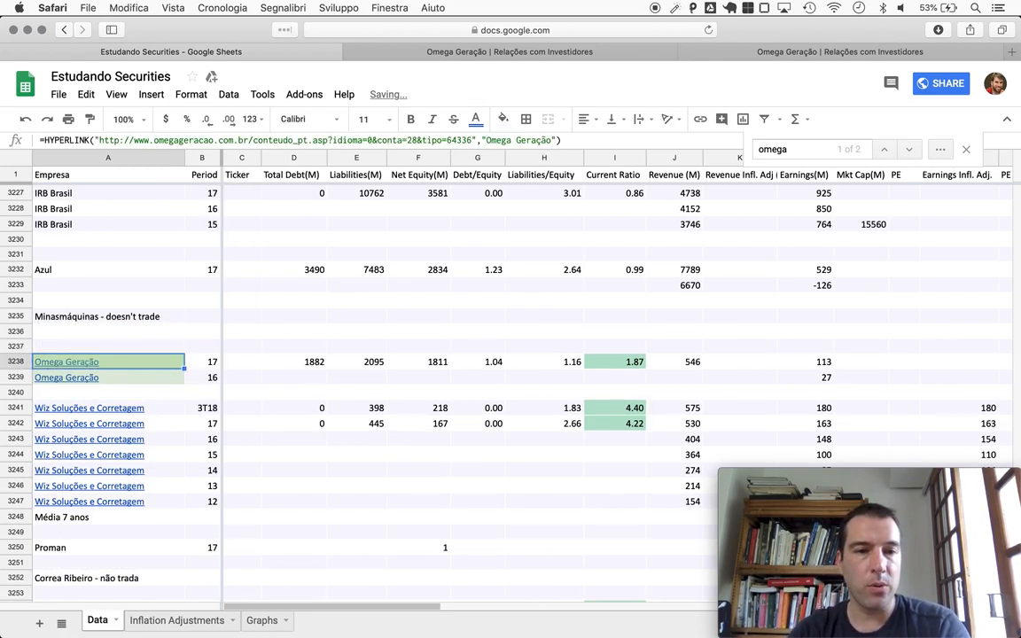
pyautogui.press('Up')
pyautogui.press('Right')
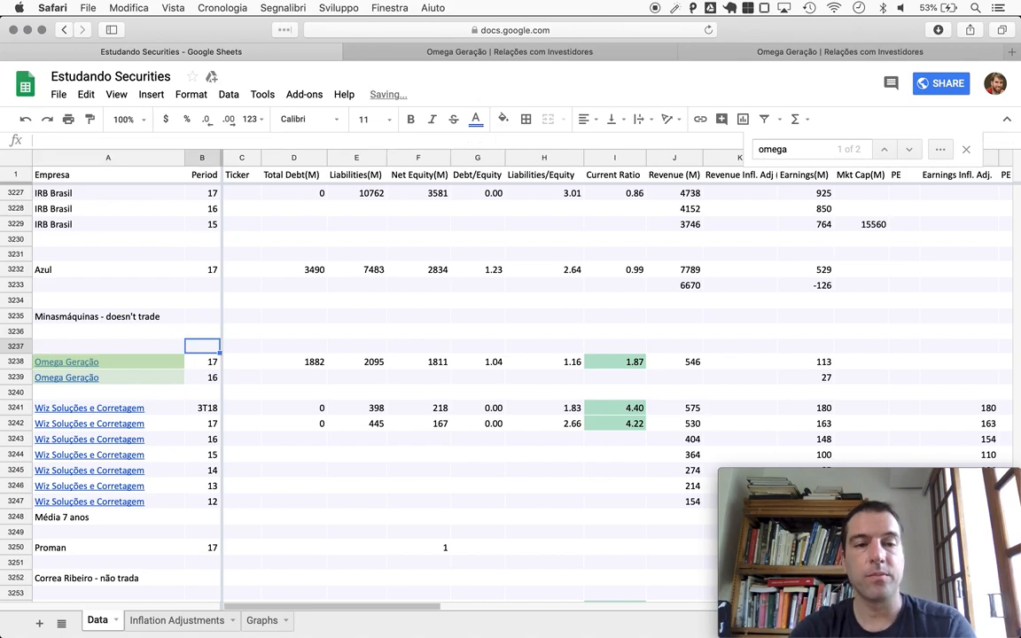
pyautogui.write('3T18')
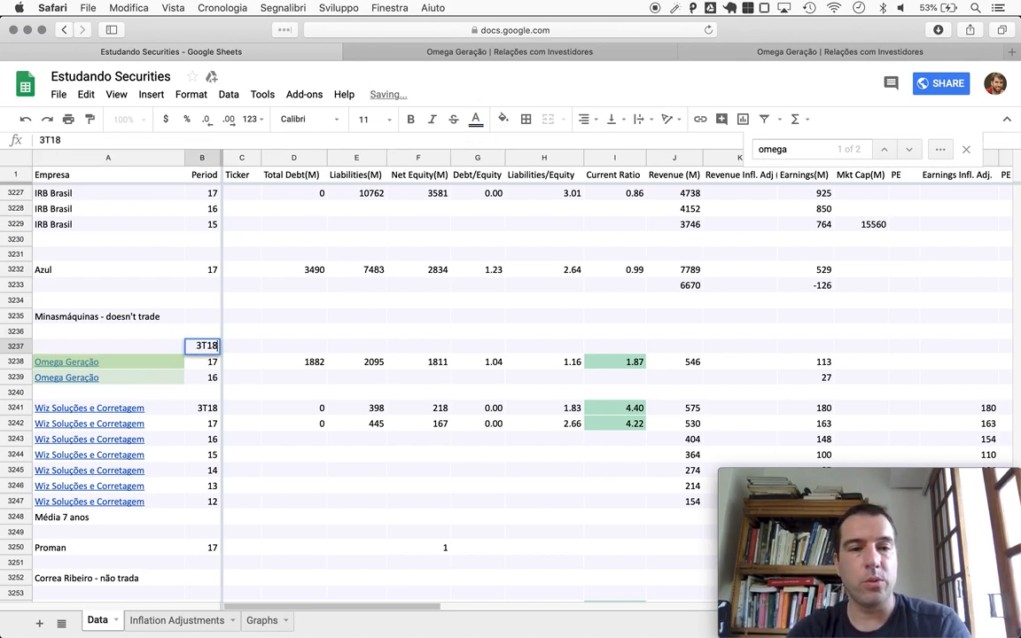
pyautogui.press('Return')
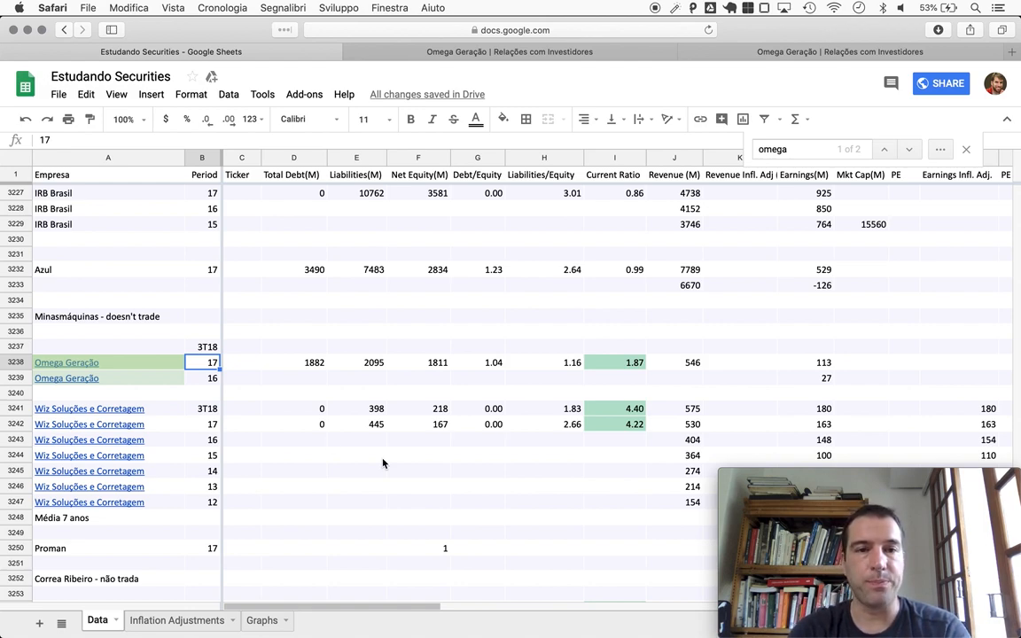
pyautogui.press('super+z')
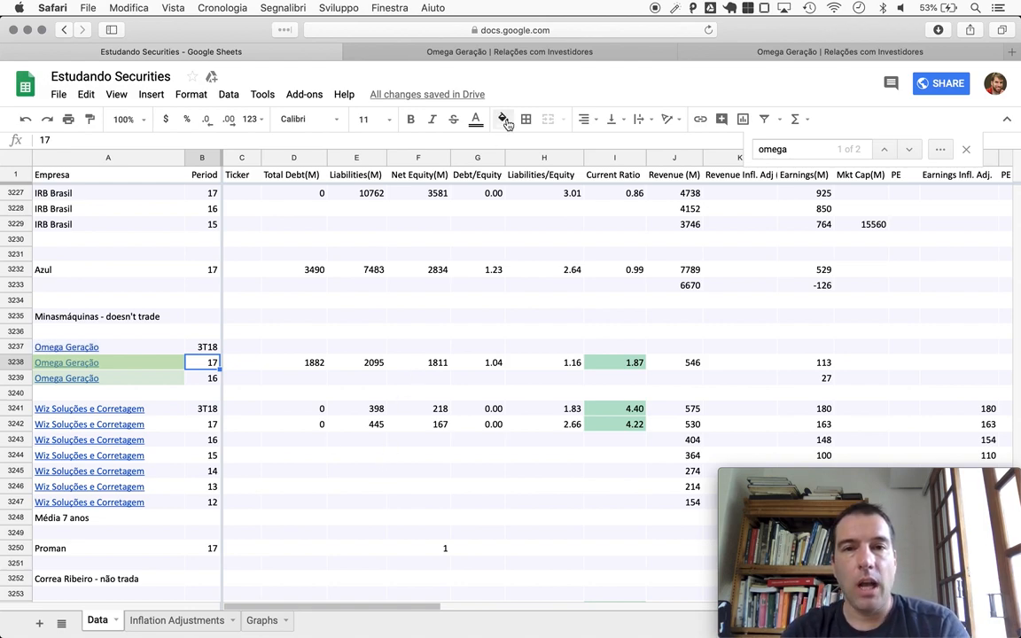
# Browse Omega's Central de Resultados, Demonstrações Financeiras and Documentos entregues à CVM pages.
pyautogui.click(496, 51)
pyautogui.scroll(-5, 302, 310)
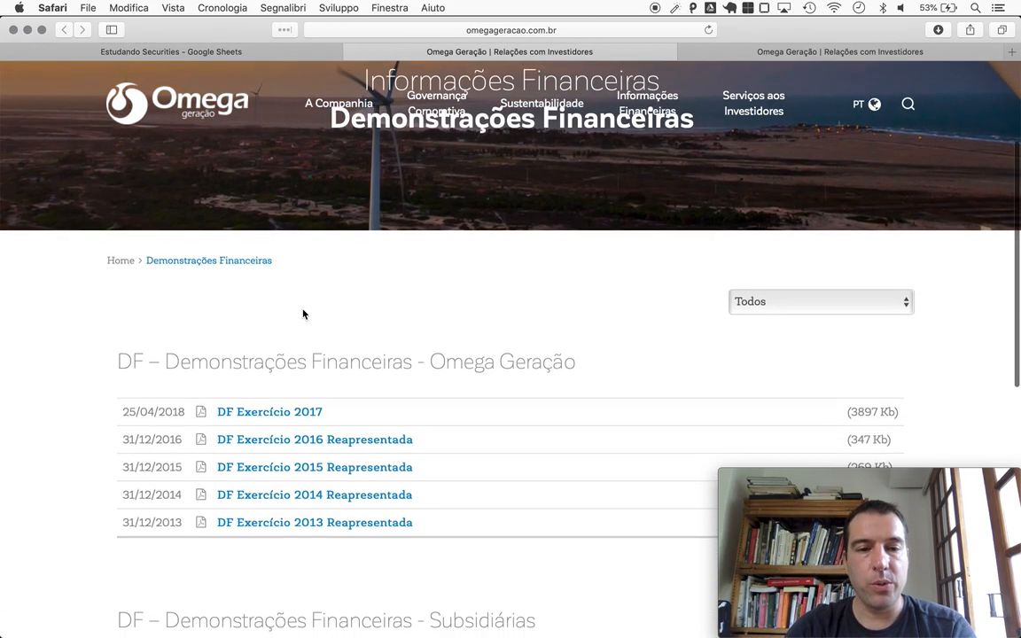
pyautogui.scroll(-5, 702, 312)
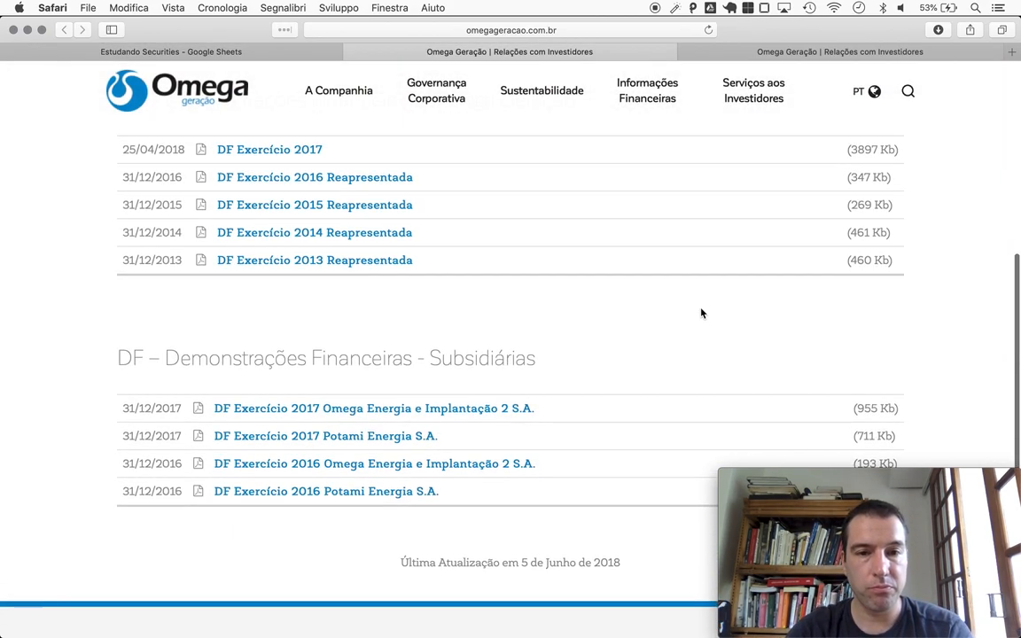
pyautogui.scroll(5, 701, 312)
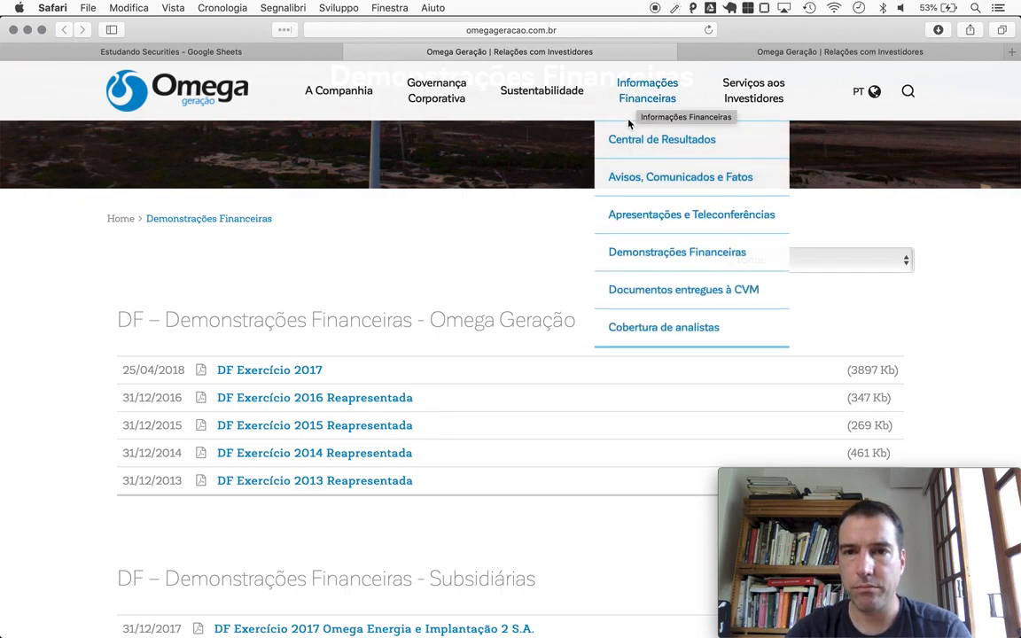
pyautogui.click(638, 139)
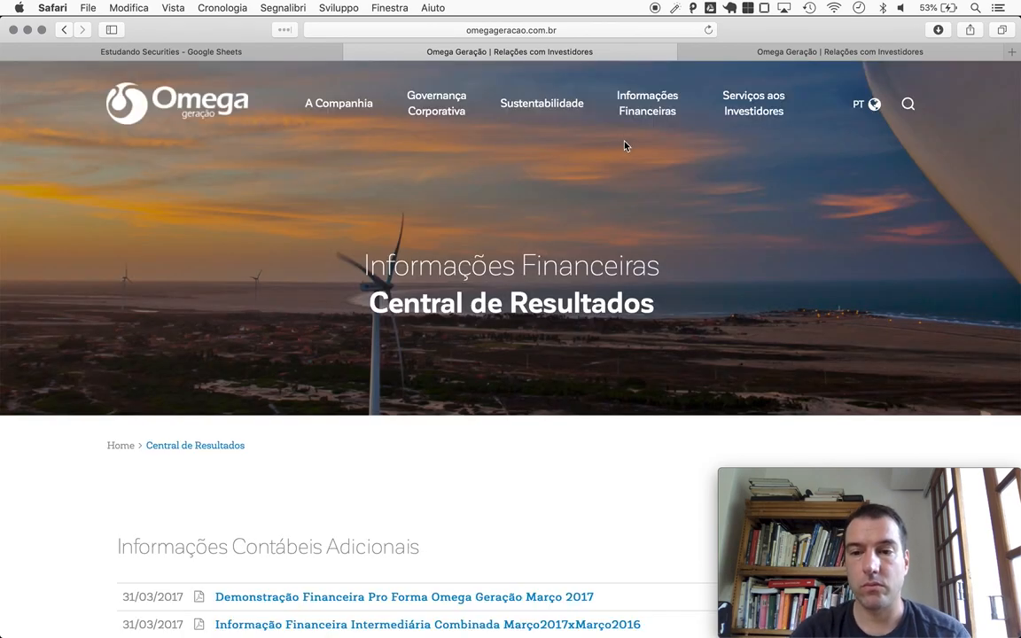
pyautogui.scroll(-5, 472, 444)
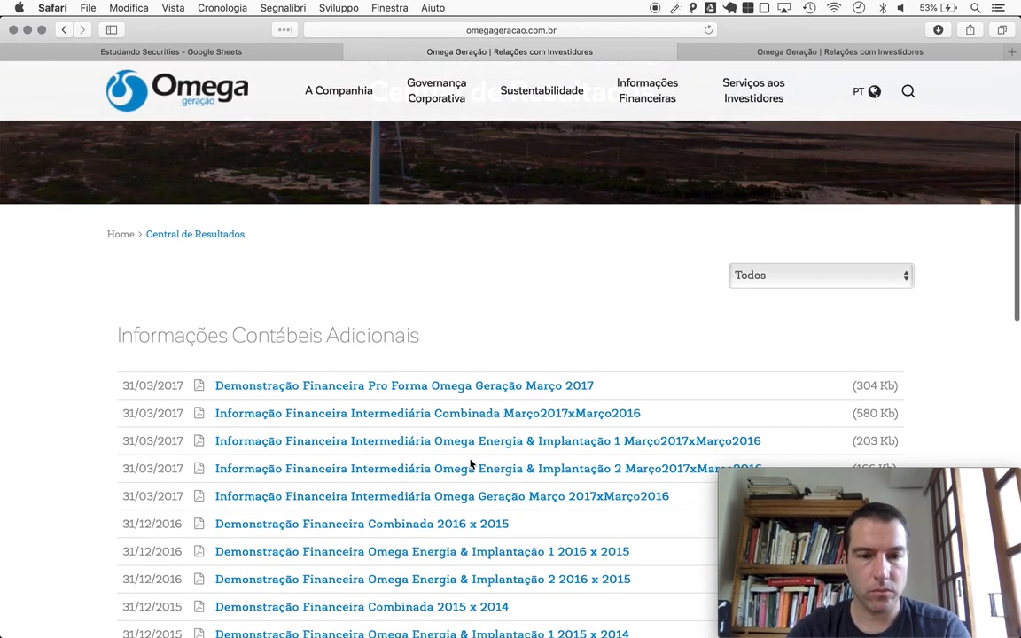
pyautogui.scroll(-5, 472, 463)
pyautogui.scroll(-3, 472, 463)
pyautogui.scroll(-5, 472, 463)
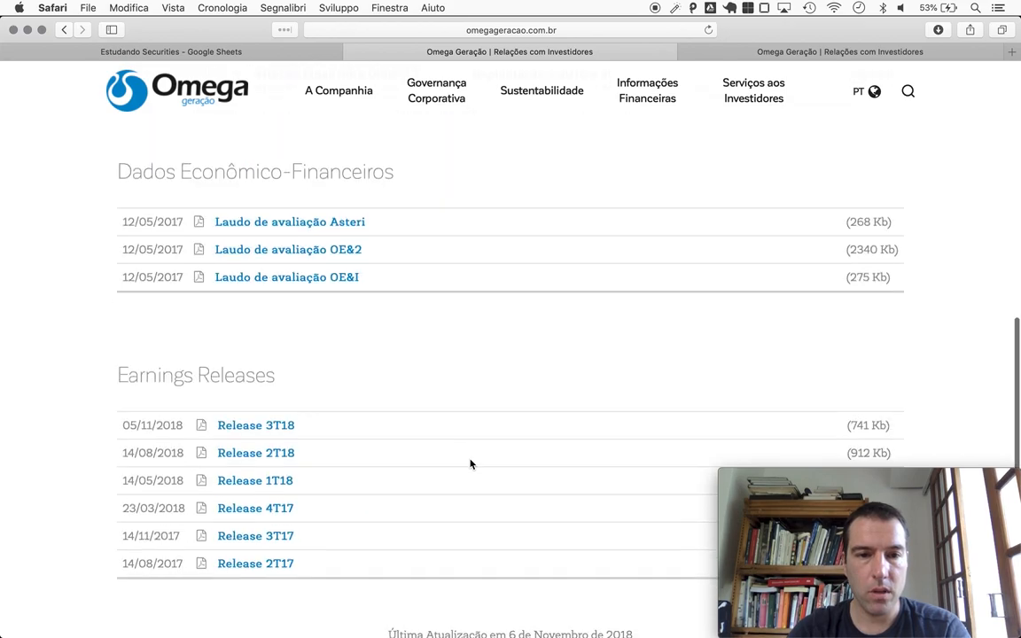
pyautogui.scroll(-3, 472, 463)
pyautogui.scroll(-5, 472, 464)
pyautogui.scroll(1, 471, 464)
pyautogui.scroll(4, 471, 464)
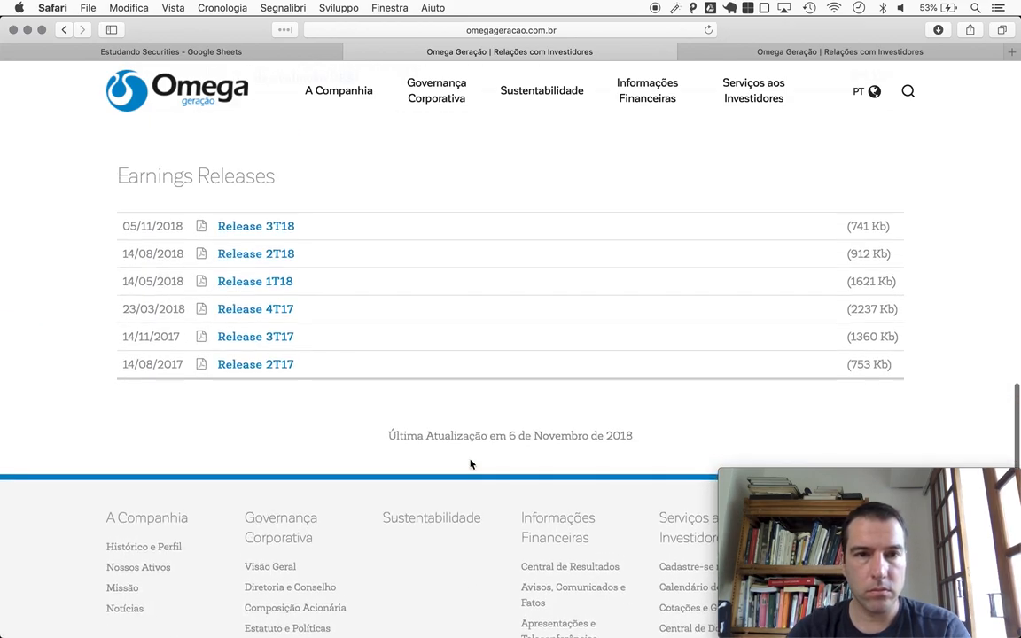
pyautogui.scroll(4, 472, 464)
pyautogui.scroll(8, 472, 463)
pyautogui.scroll(1, 472, 463)
pyautogui.scroll(1, 471, 463)
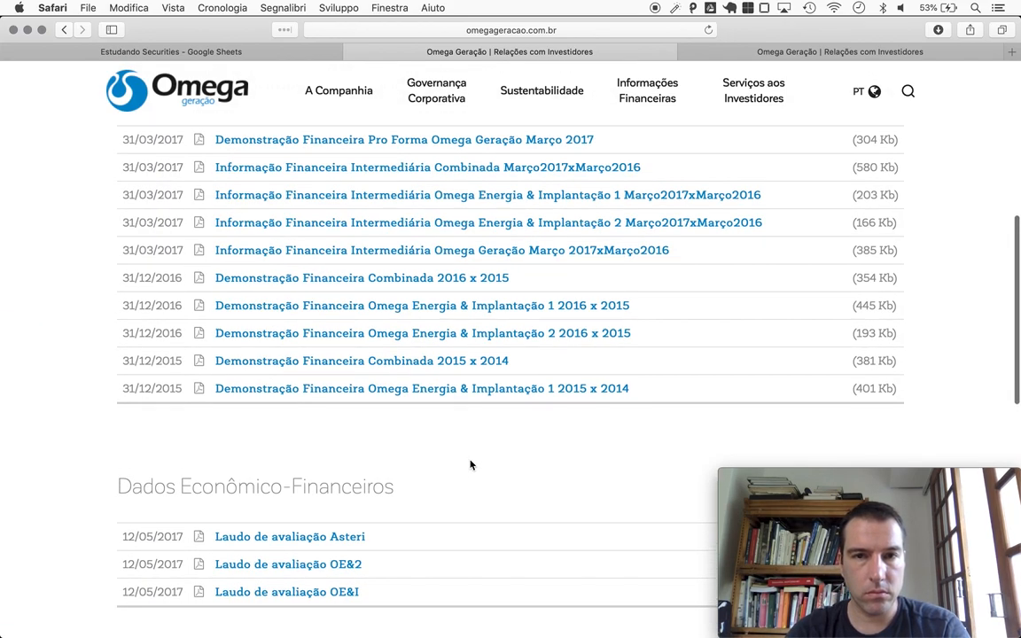
pyautogui.scroll(4, 472, 464)
pyautogui.moveTo(647, 91)
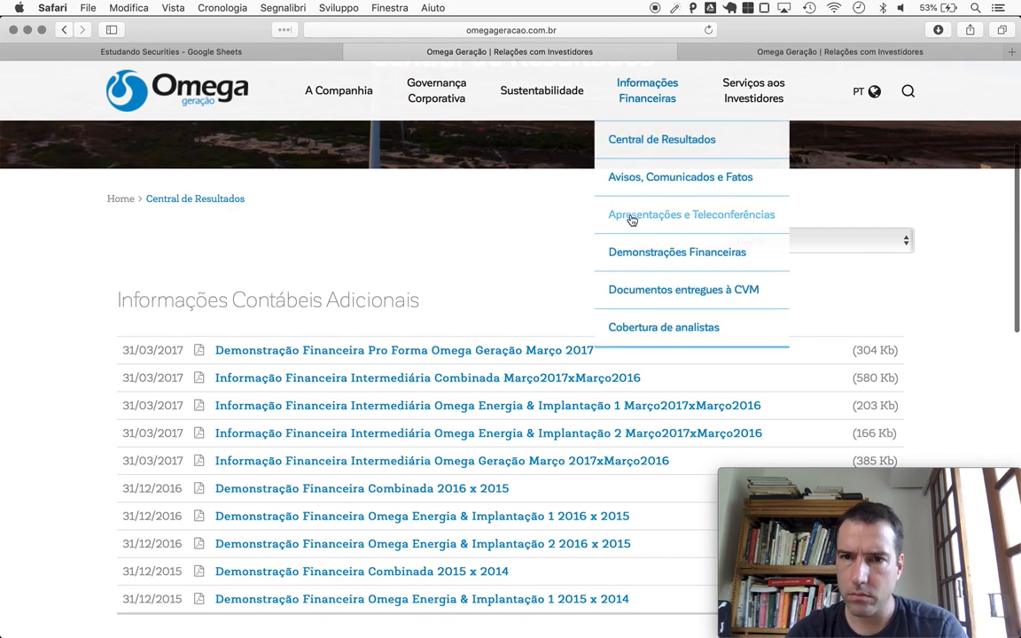
pyautogui.click(634, 253)
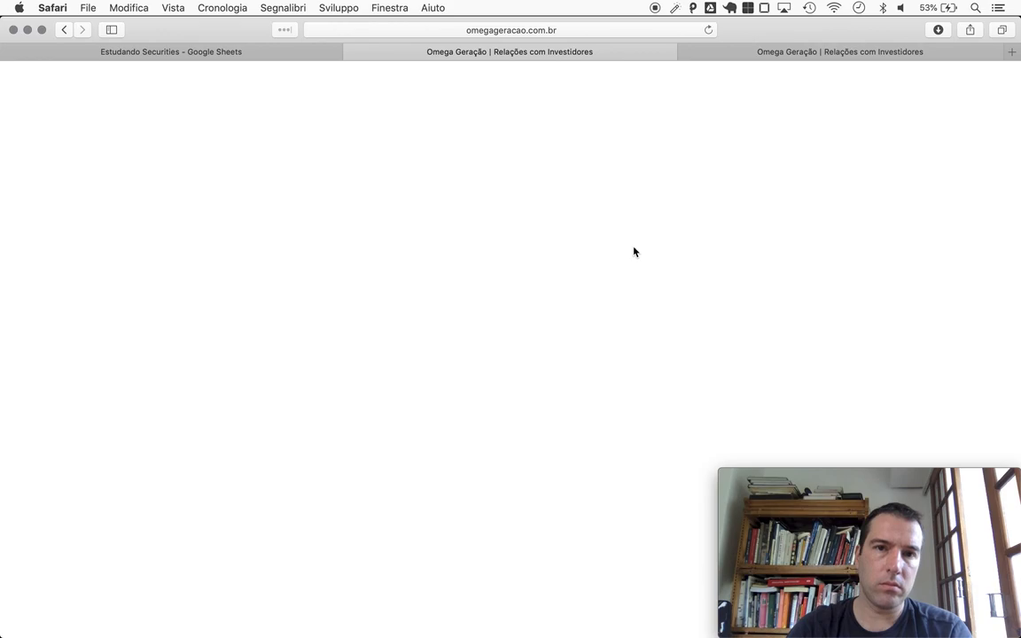
pyautogui.scroll(-10, 49, 537)
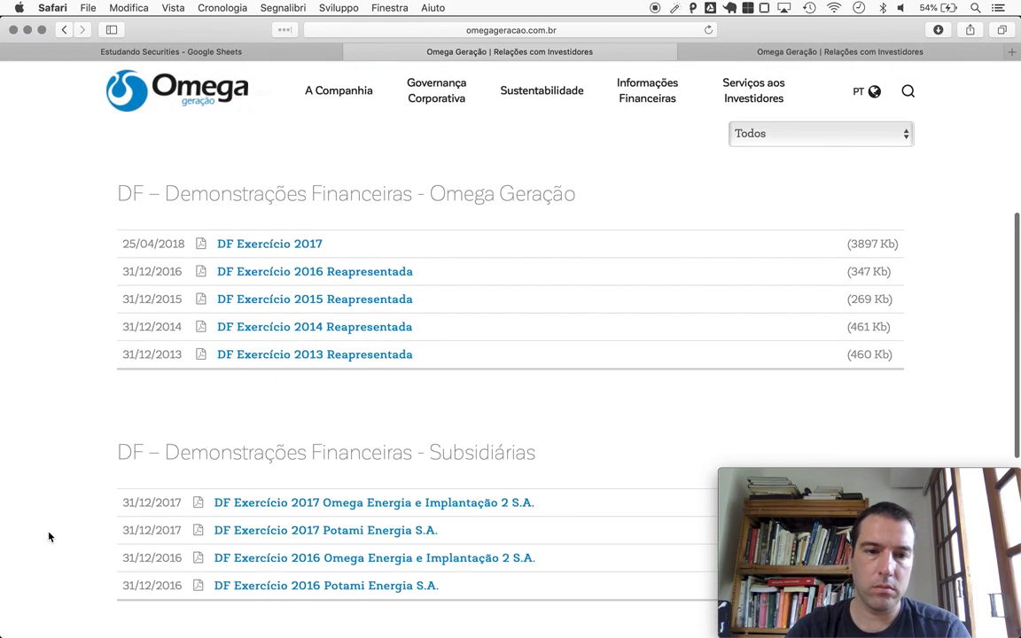
pyautogui.scroll(-5, 49, 536)
pyautogui.scroll(15, 49, 537)
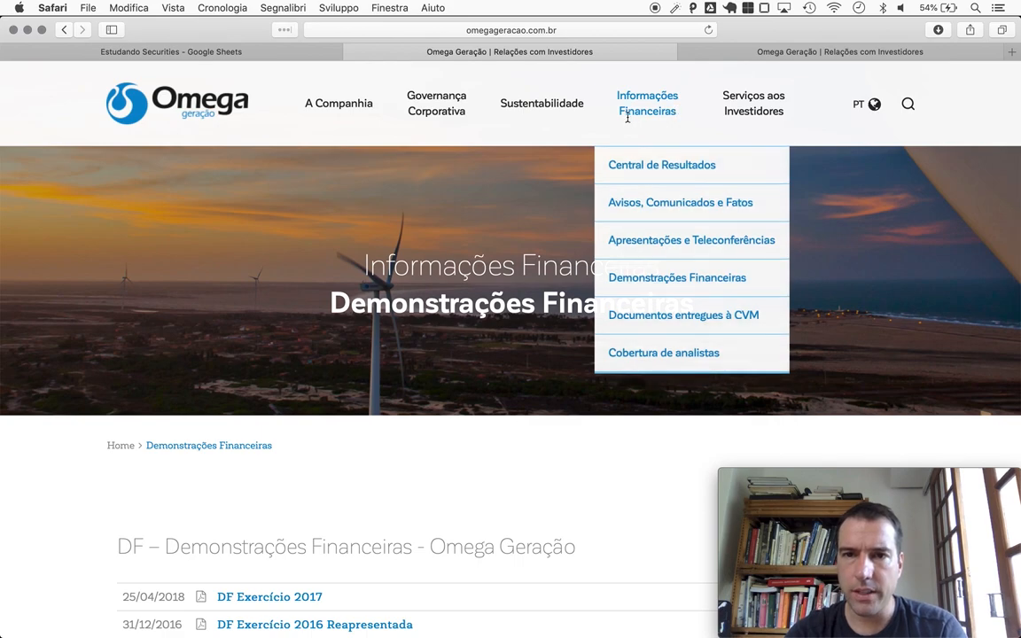
pyautogui.moveTo(647, 91)
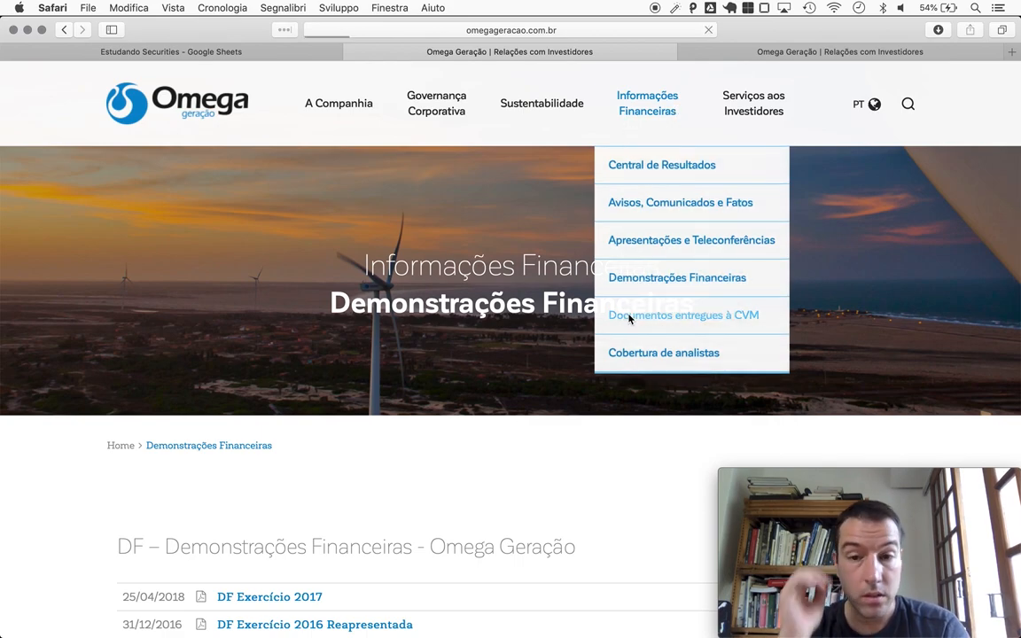
pyautogui.click(630, 317)
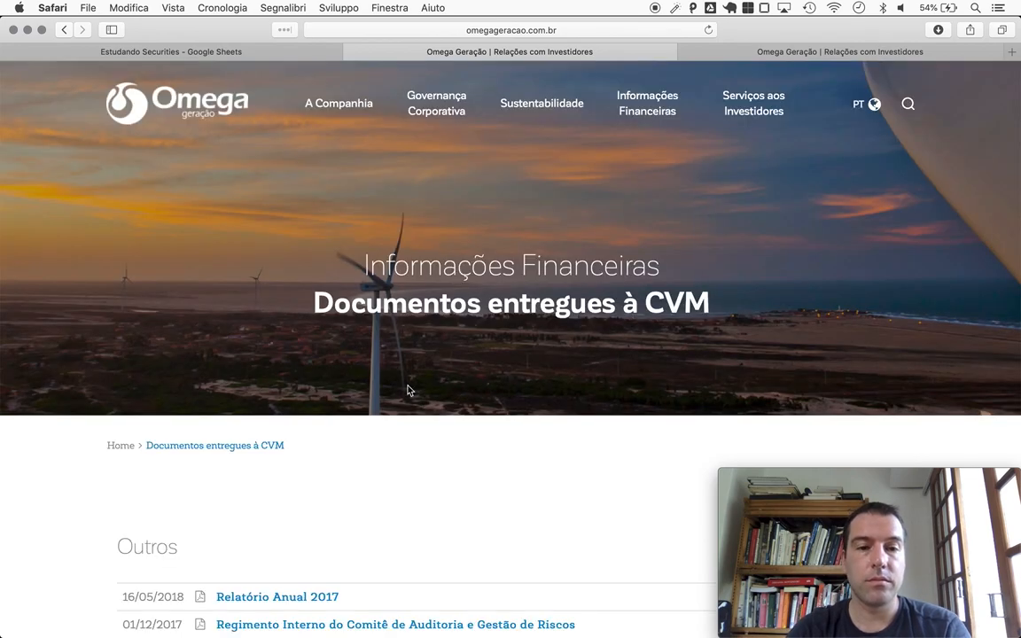
pyautogui.scroll(-10, 43, 492)
pyautogui.scroll(-4, 42, 492)
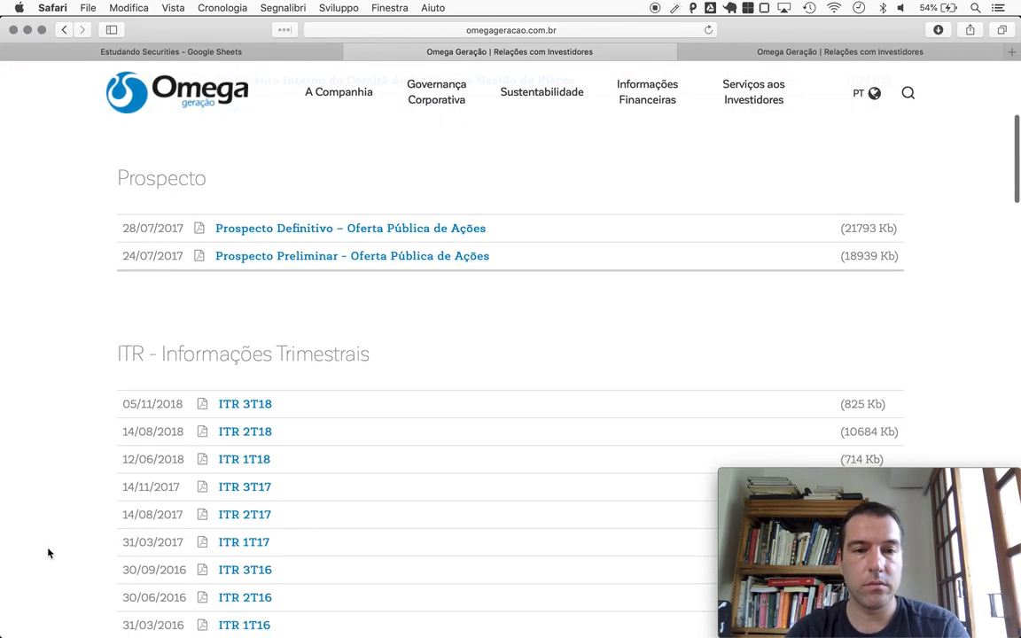
# Download the ITR 3T18 quarterly report and start a new browser tab.
pyautogui.click(229, 404)
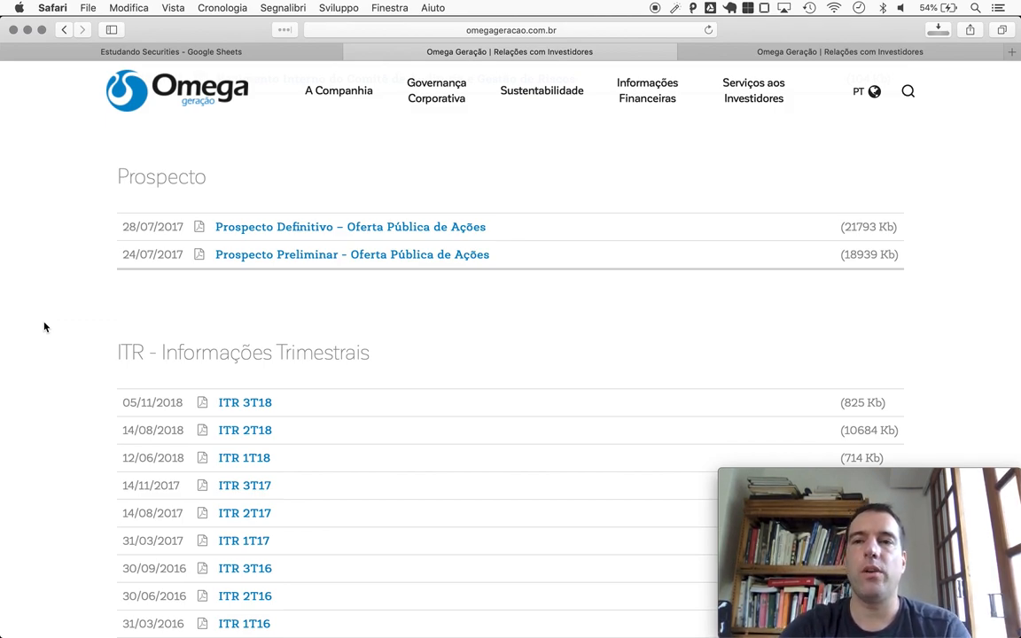
pyautogui.press('super+t')
pyautogui.write('morn')
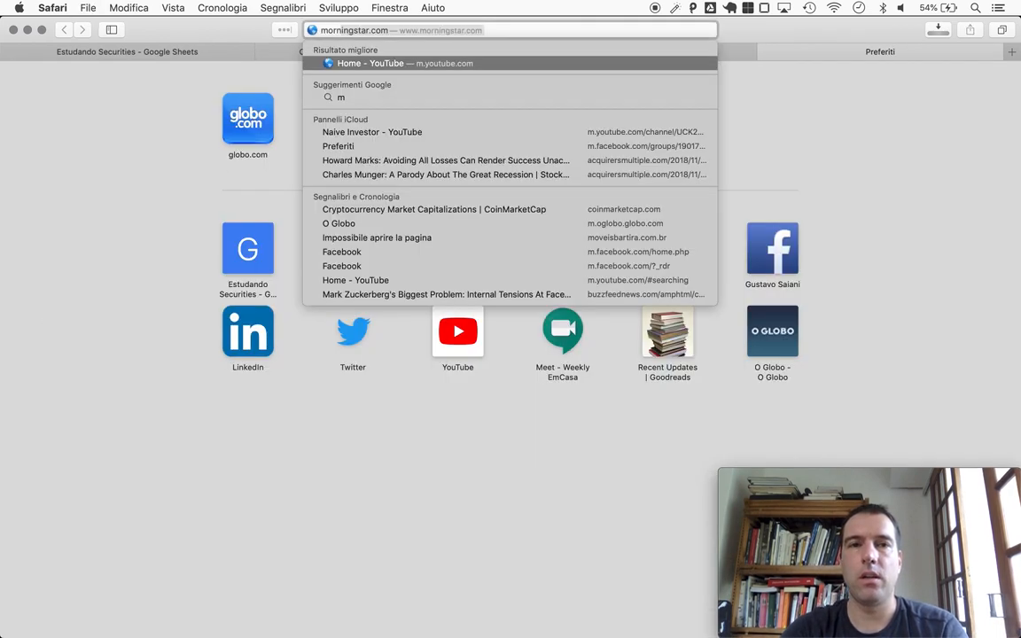
pyautogui.write('ingstar ')
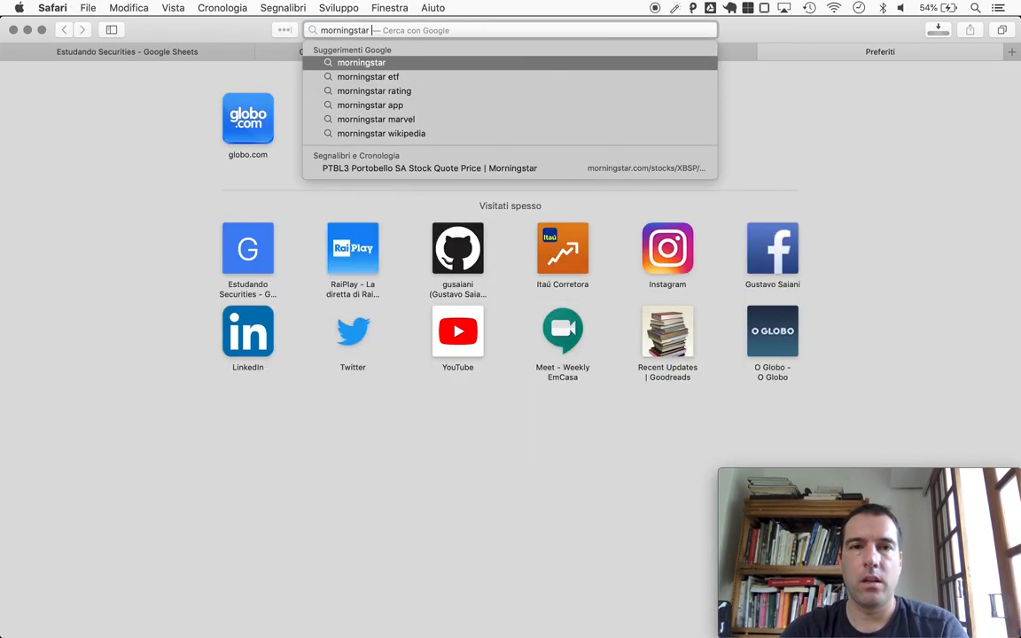
pyautogui.write('omega gera')
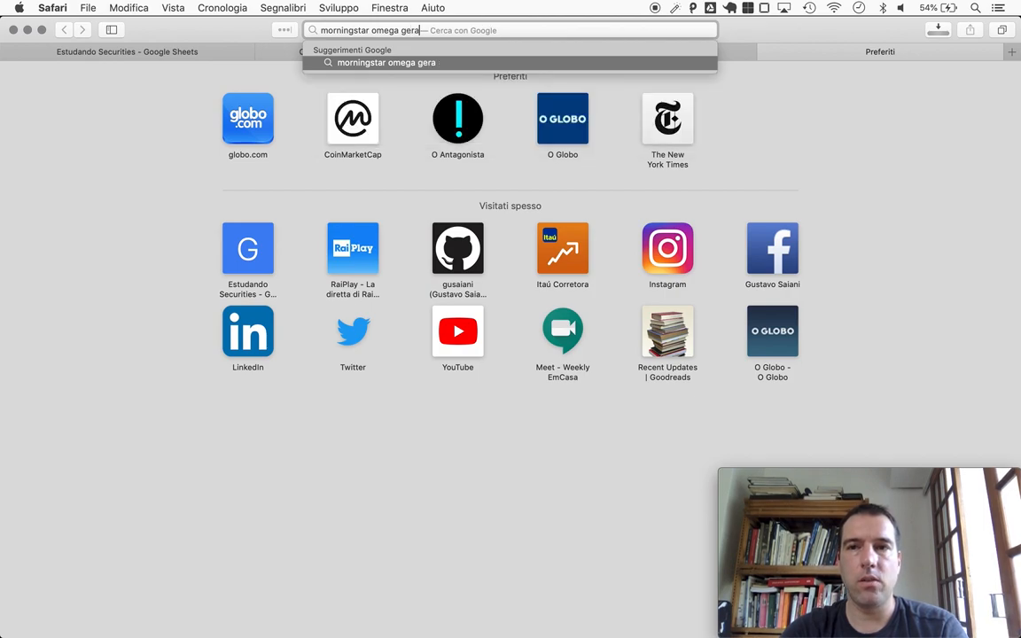
pyautogui.write('ção filings')
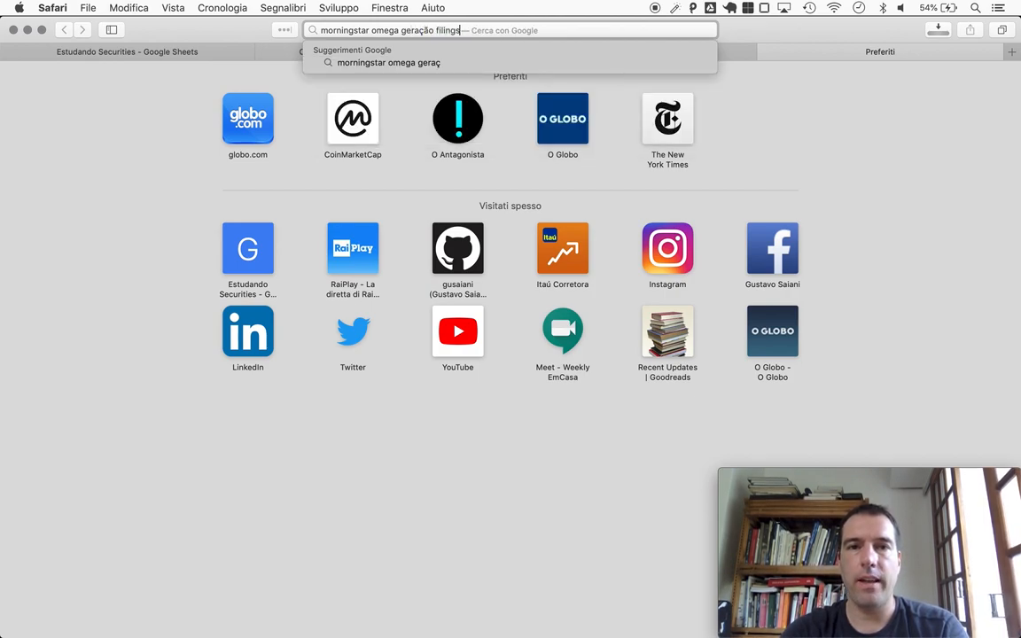
# Search for Omega Geração filings and load the Yahoo Finance OMGE3 statistics page.
pyautogui.press('Return')
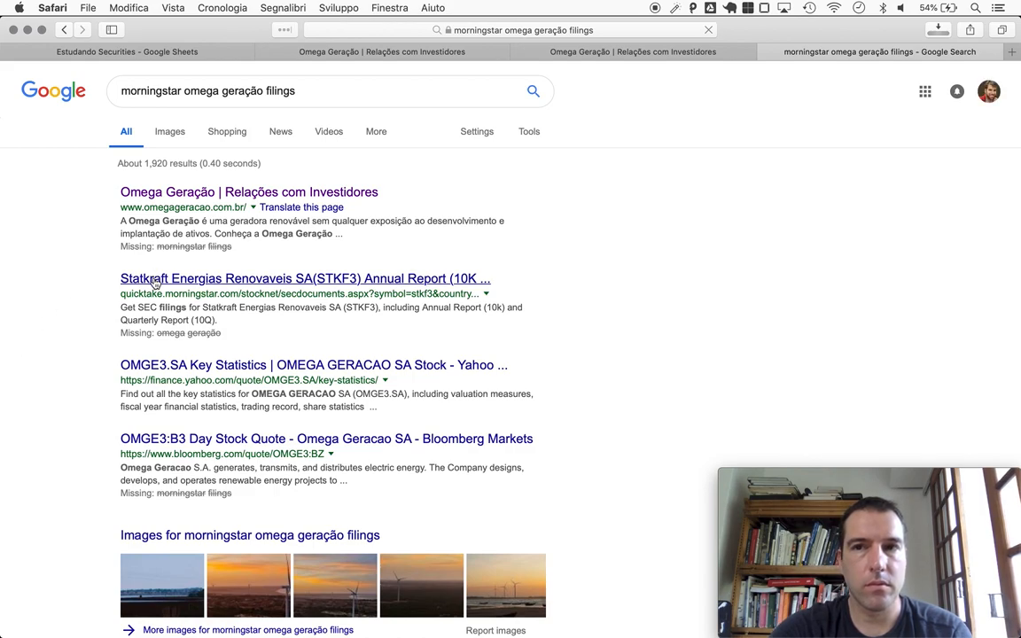
pyautogui.click(174, 367)
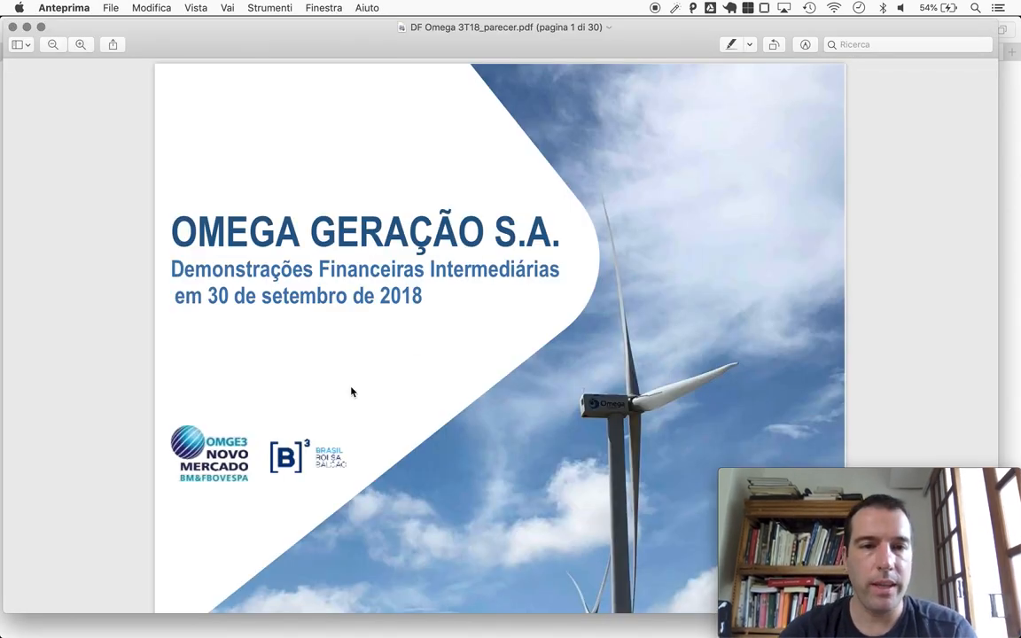
pyautogui.scroll(-10, 315, 347)
pyautogui.scroll(-5, 352, 390)
pyautogui.scroll(3, 352, 390)
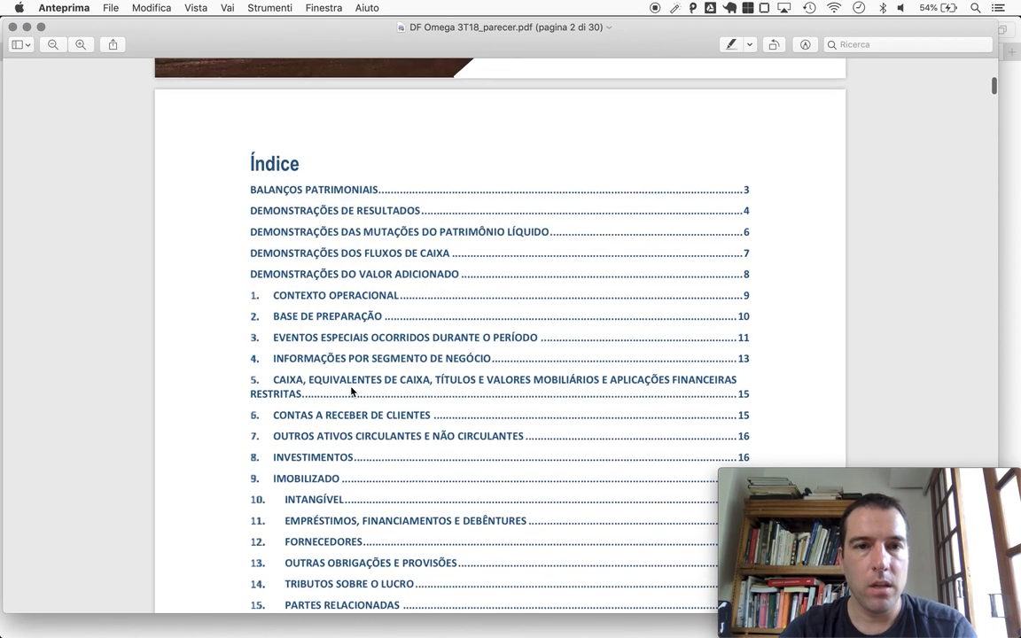
pyautogui.scroll(-10, 352, 390)
pyautogui.scroll(-10, 352, 390)
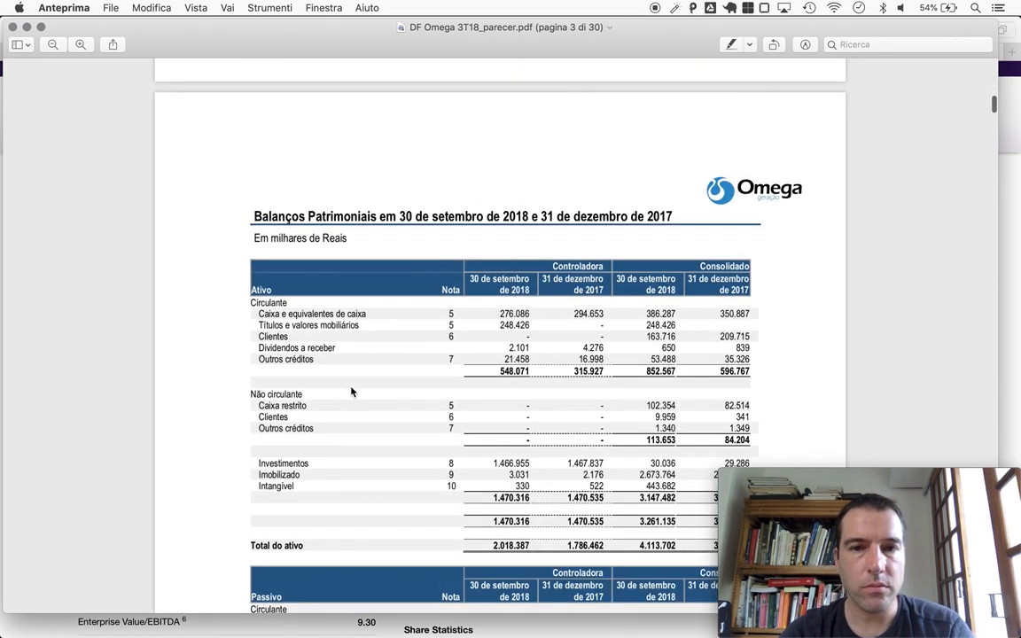
pyautogui.scroll(-2, 352, 390)
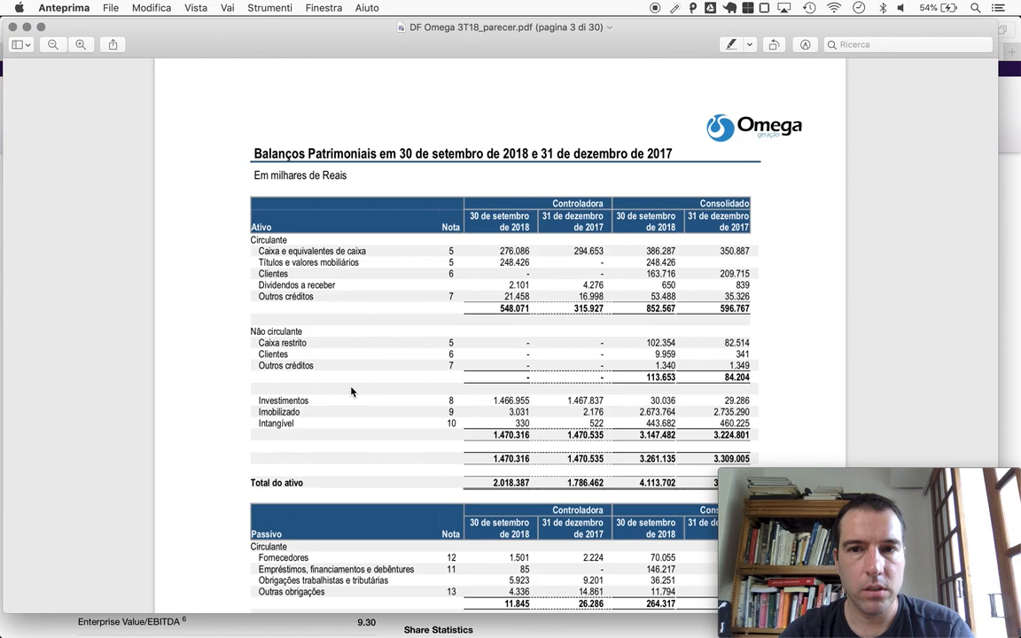
pyautogui.scroll(-3, 352, 390)
pyautogui.scroll(-4, 352, 391)
pyautogui.scroll(-3, 352, 390)
pyautogui.scroll(-2, 352, 390)
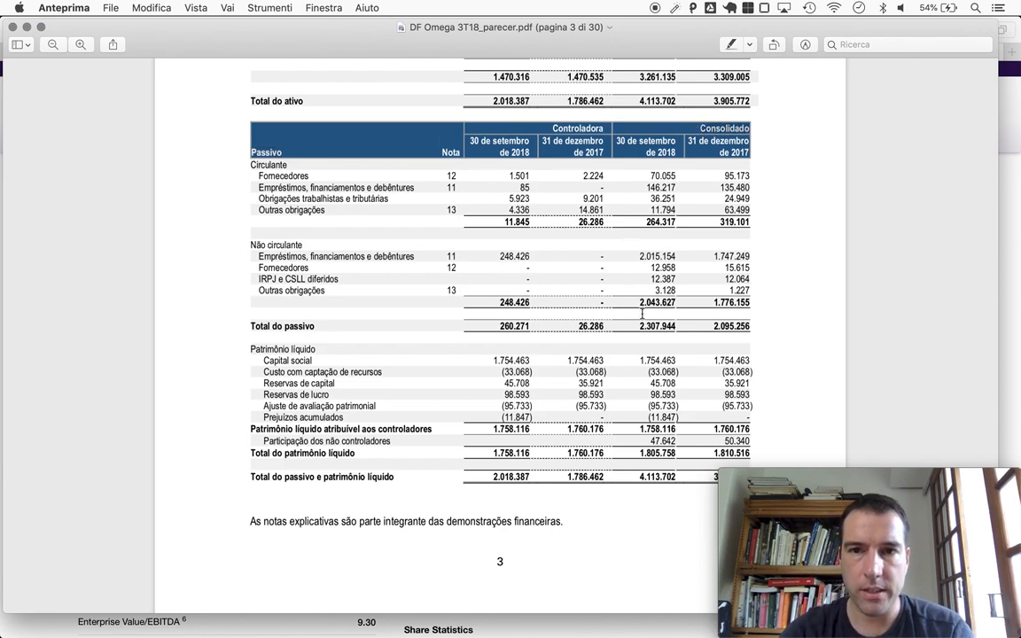
pyautogui.scroll(-1, 625, 266)
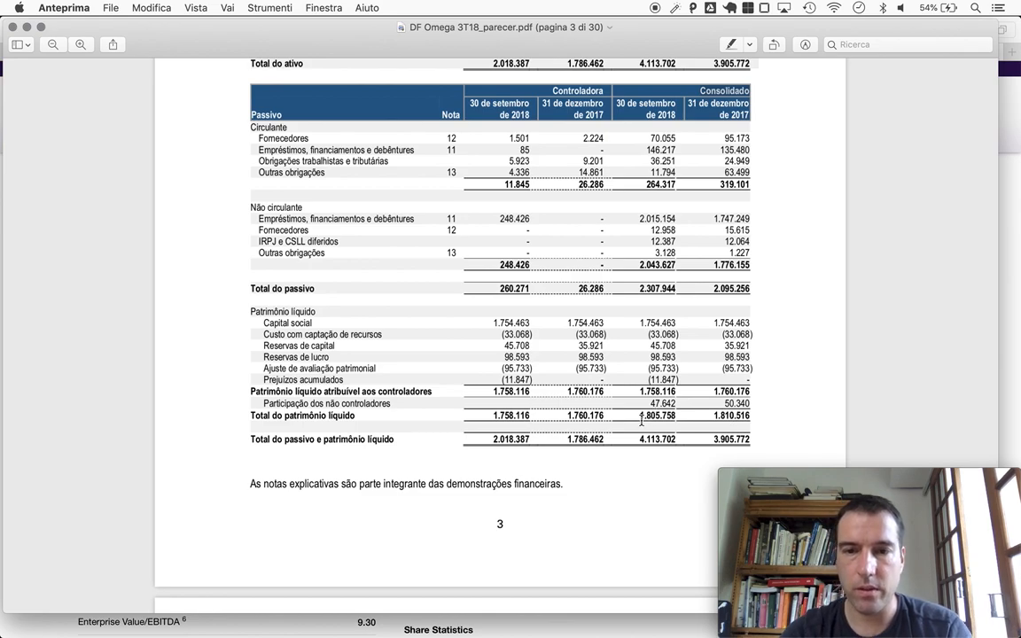
# Switch from the 3T18 balance sheet in Preview back to Safari.
pyautogui.press('super+Tab')
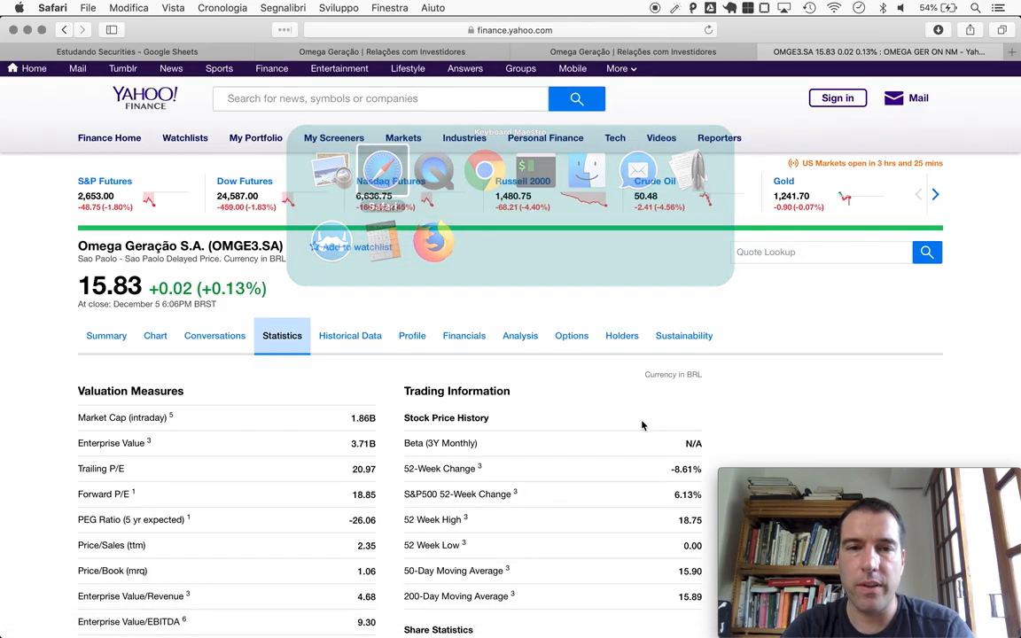
# Enter net equity of 1806 in the 3T18 row, then bring up the PDF and calculator.
pyautogui.hotkey('ctrl', 'Tab')
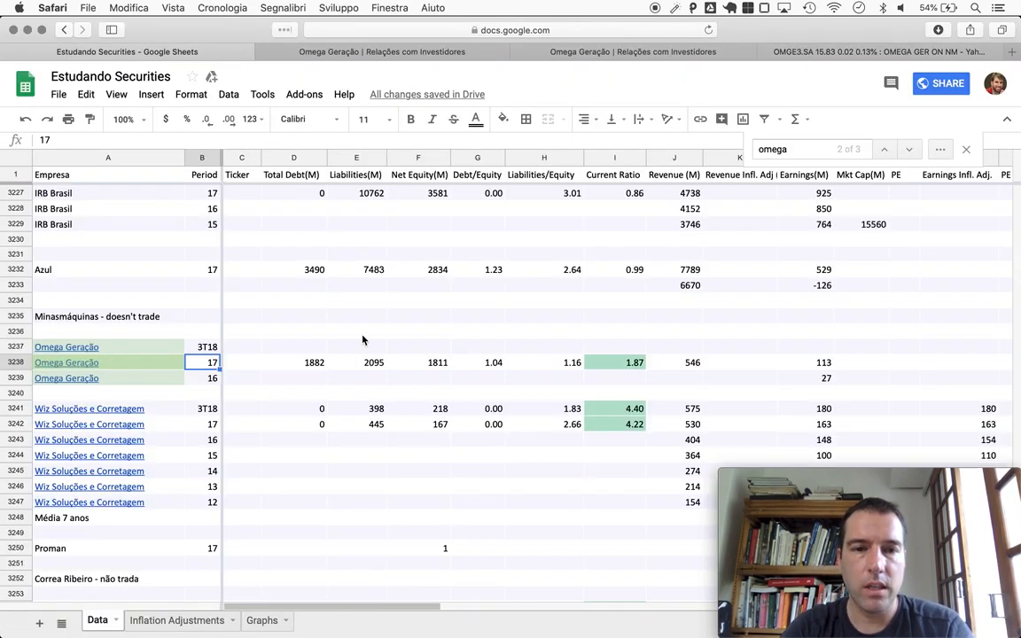
pyautogui.click(430, 346)
pyautogui.write('1')
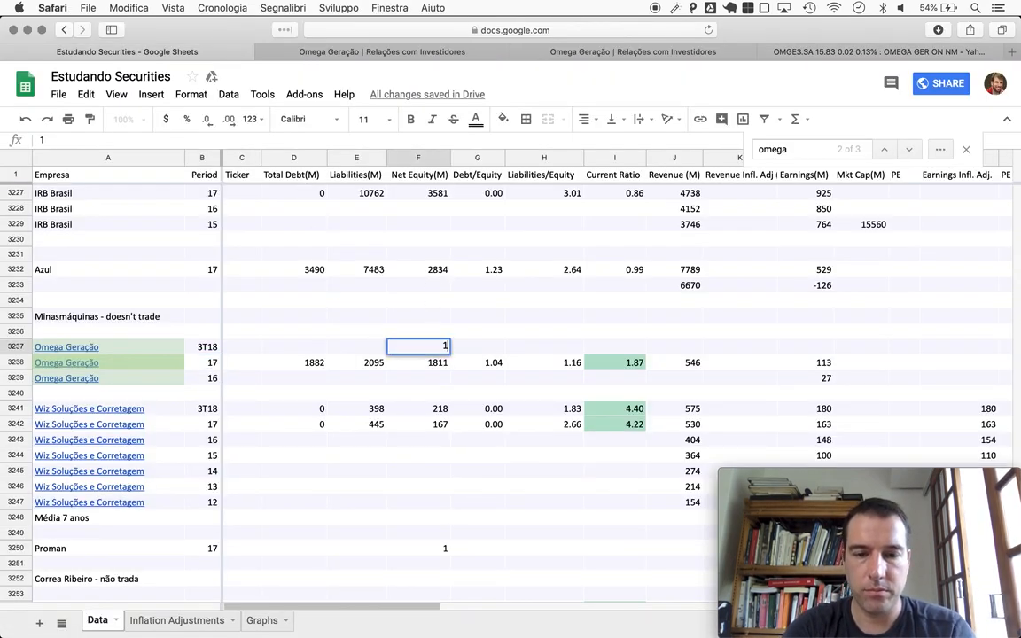
pyautogui.write('080')
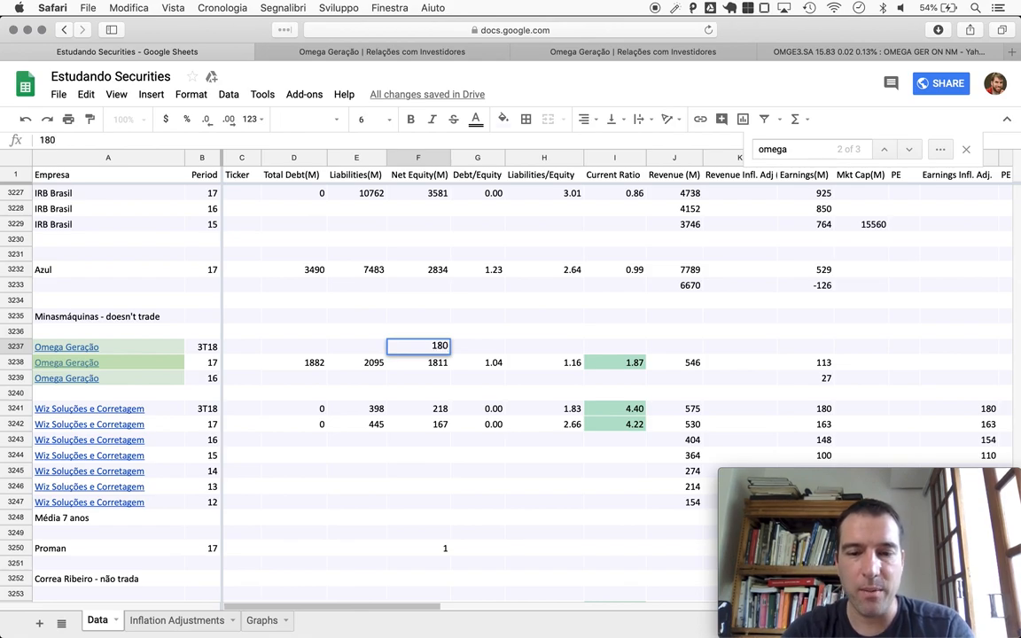
pyautogui.write('6')
pyautogui.press('Return')
pyautogui.press('super+Tab')
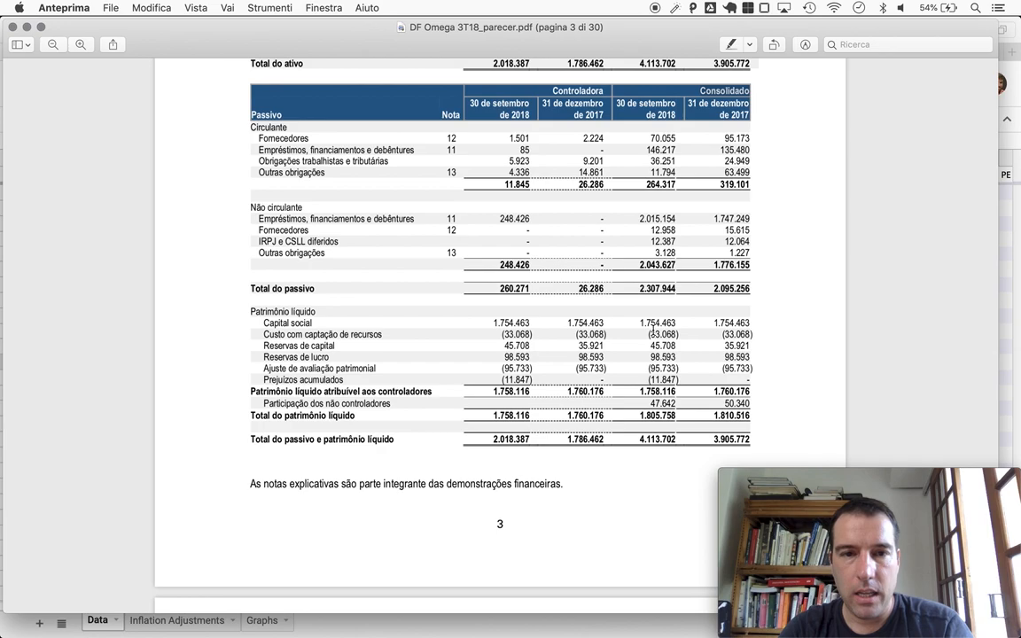
pyautogui.press('super+Tab')
pyautogui.press('super+Tab')
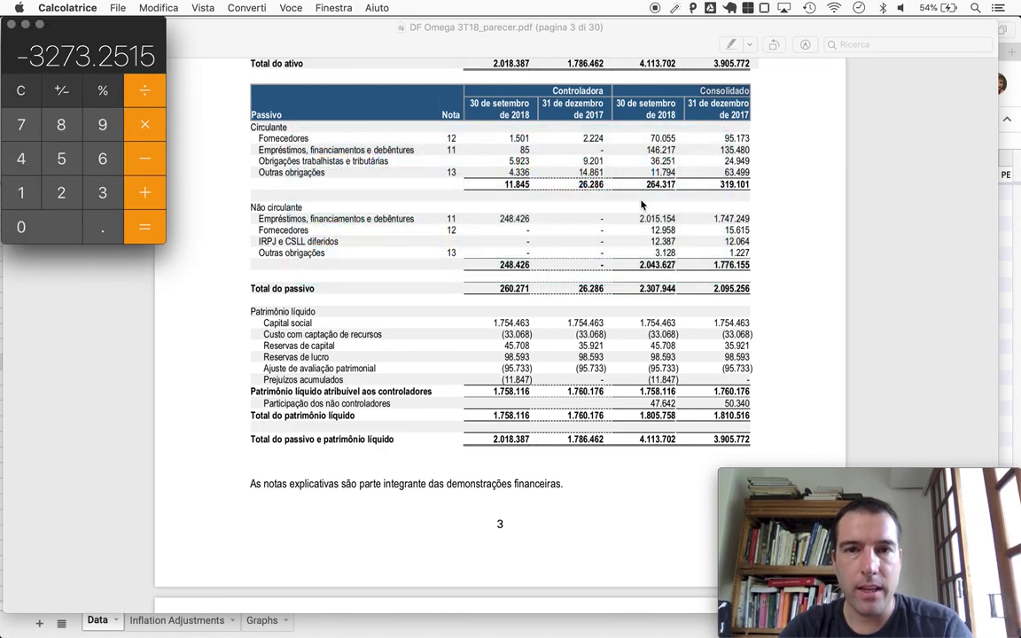
pyautogui.write('2')
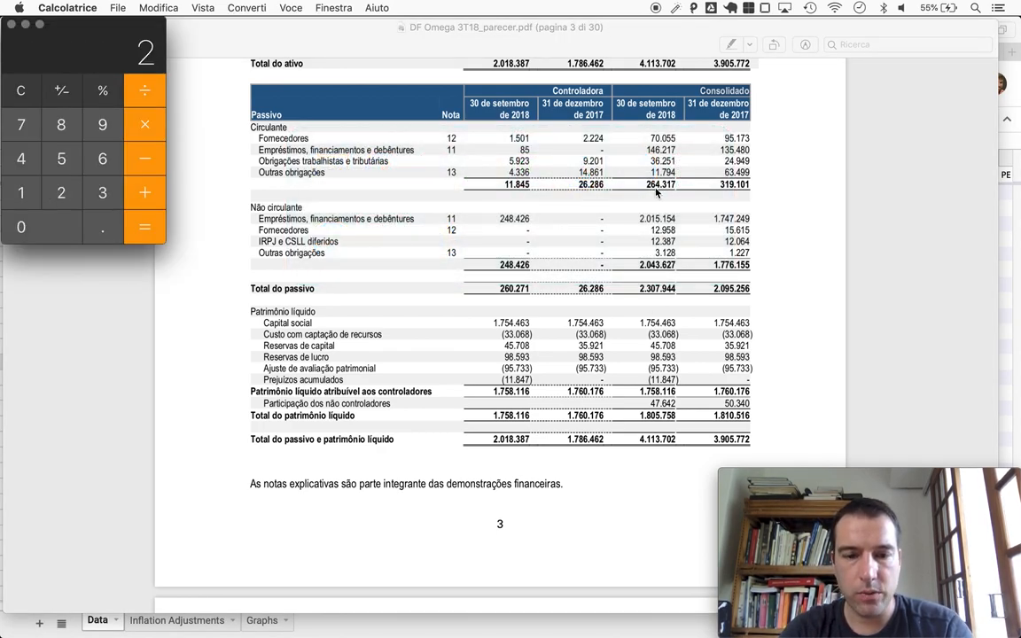
pyautogui.write('64')
# Sum liabilities 264+2044 to 2308, copy it and move to the 3T18 Liabilities cell.
pyautogui.press('+')
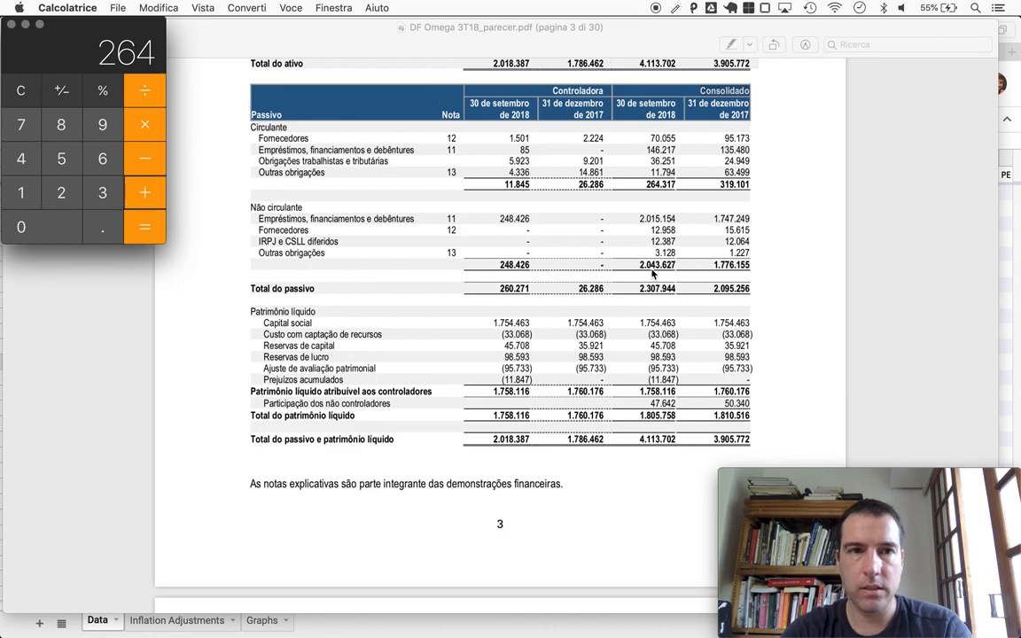
pyautogui.write('2044')
pyautogui.press('+')
pyautogui.press('super+c')
pyautogui.press('super+Tab')
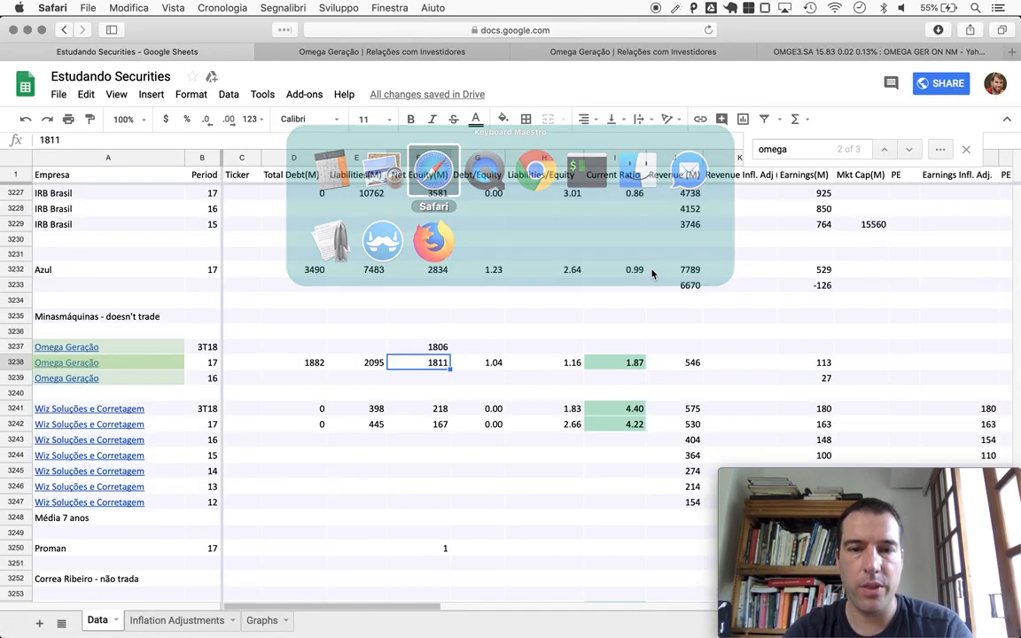
pyautogui.press('Left')
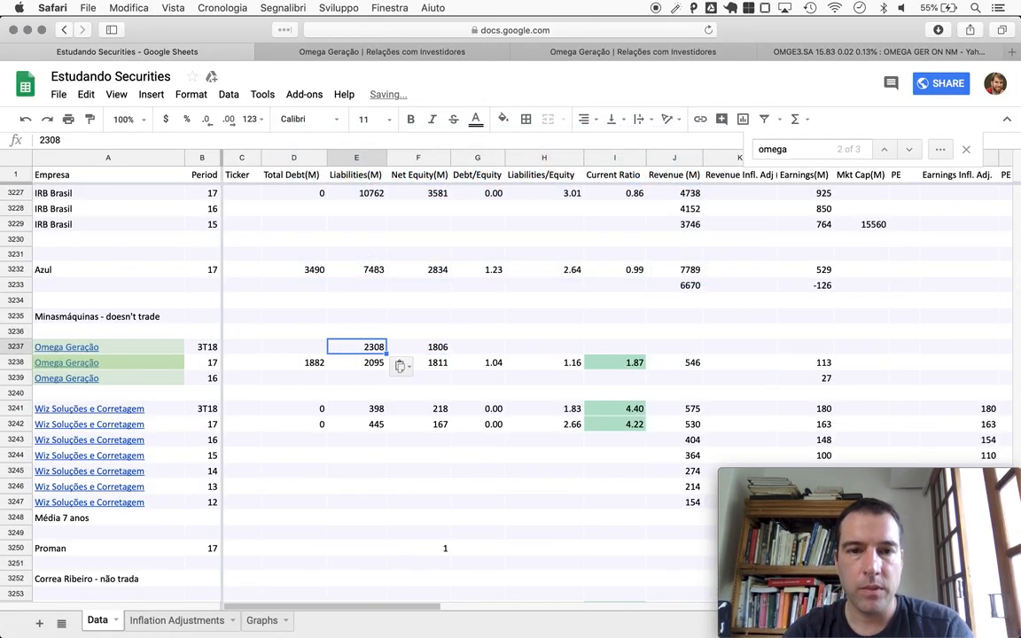
pyautogui.press('super+Tab')
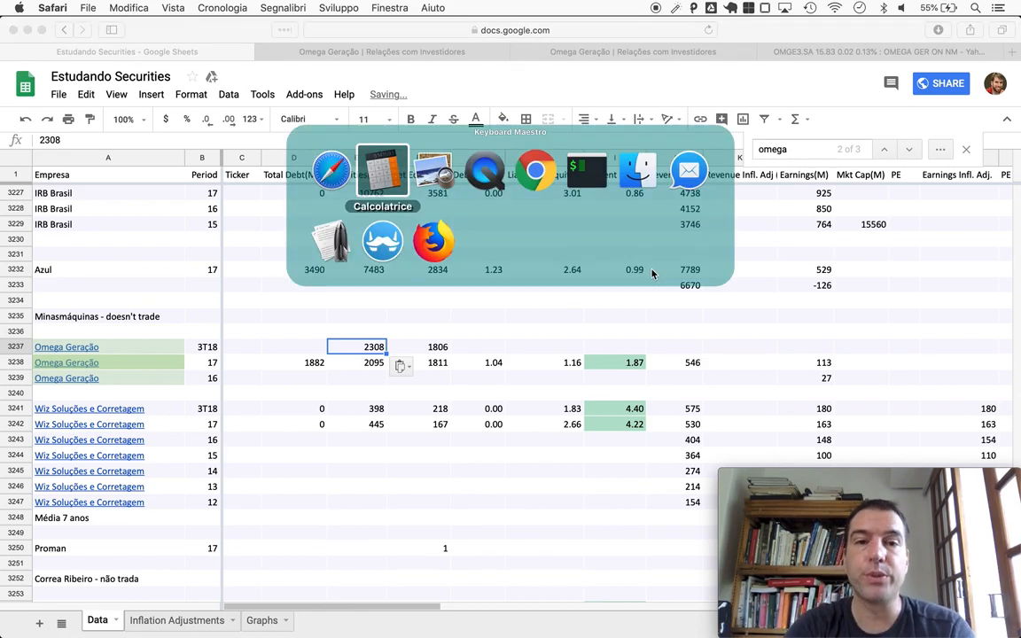
pyautogui.press('super+Tab')
pyautogui.press('super+Tab')
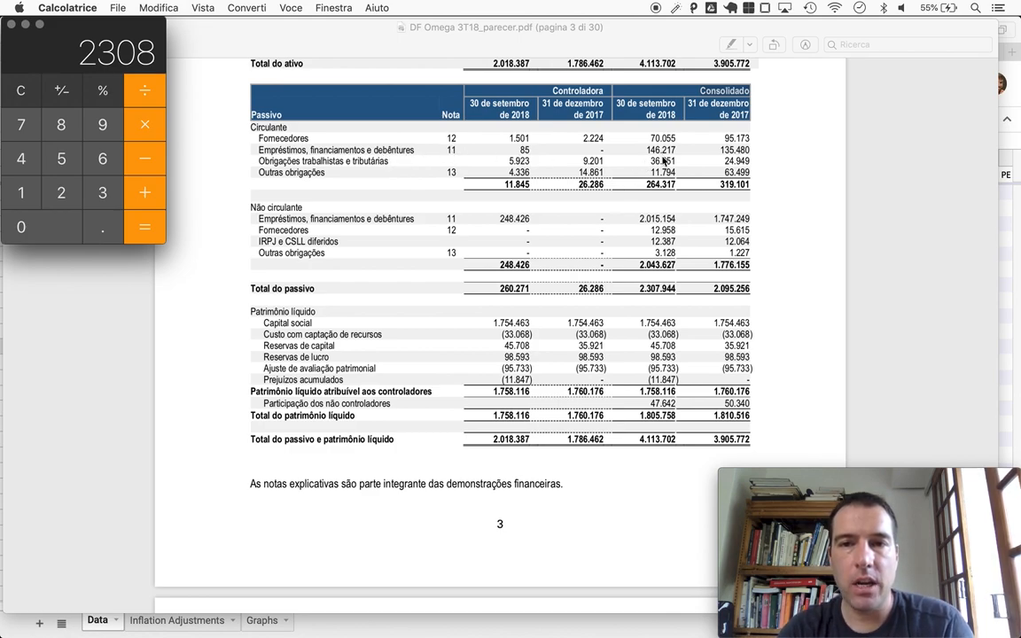
pyautogui.write('146')
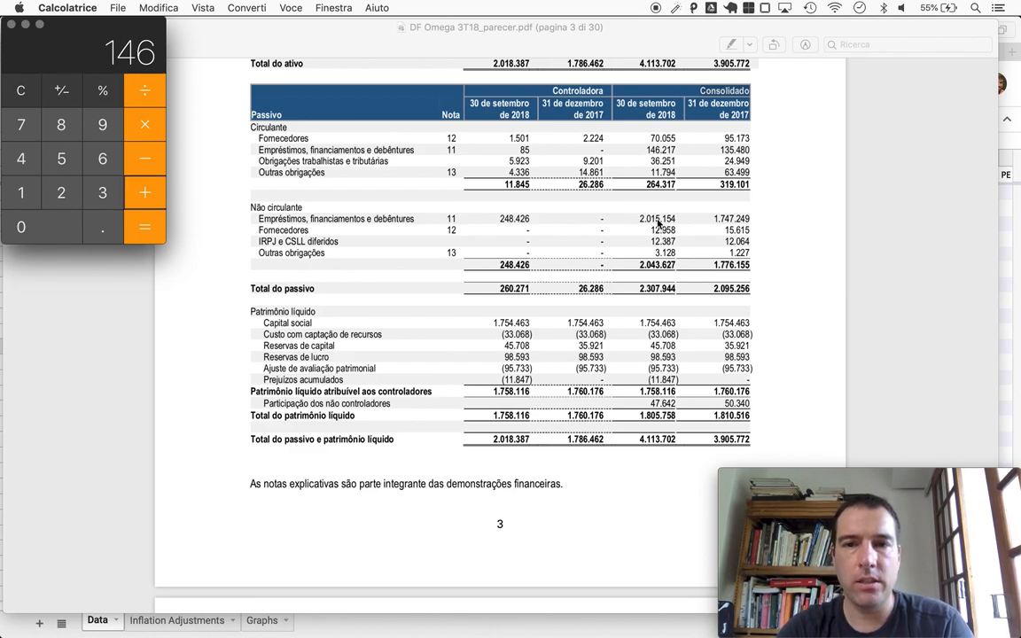
# Add 146+2015 and enter total debt of 2161 for 3T18.
pyautogui.press('+')
pyautogui.write('2015')
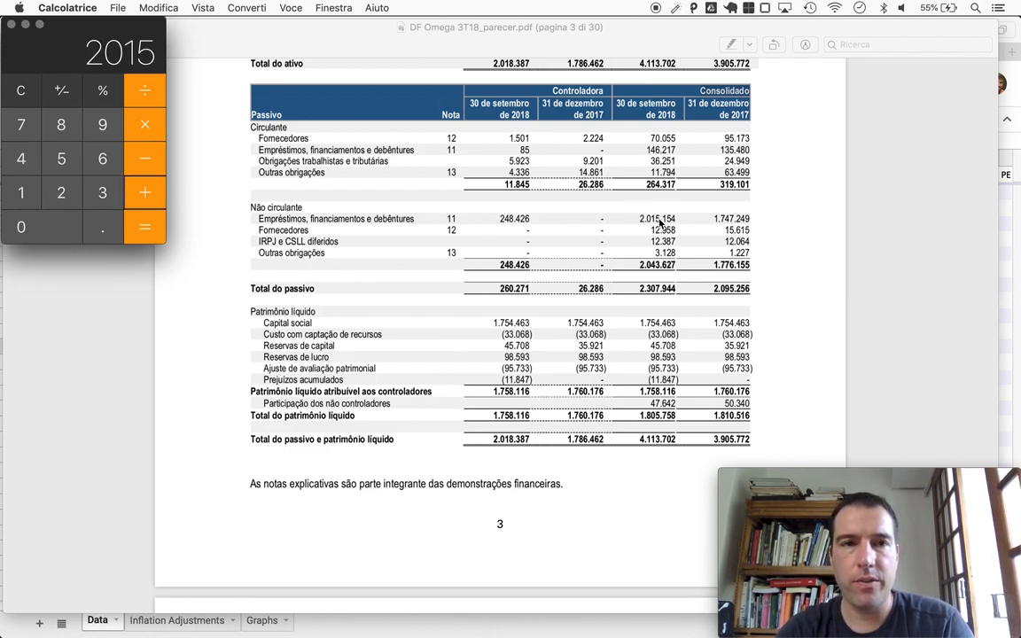
pyautogui.press('Return')
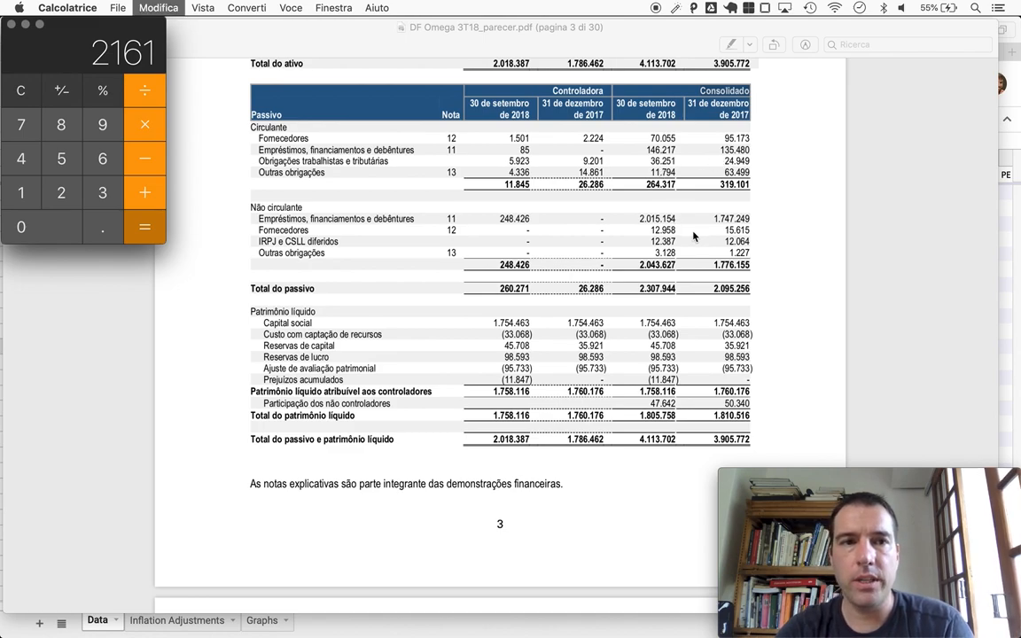
pyautogui.press('super+Tab')
pyautogui.press('super+Tab')
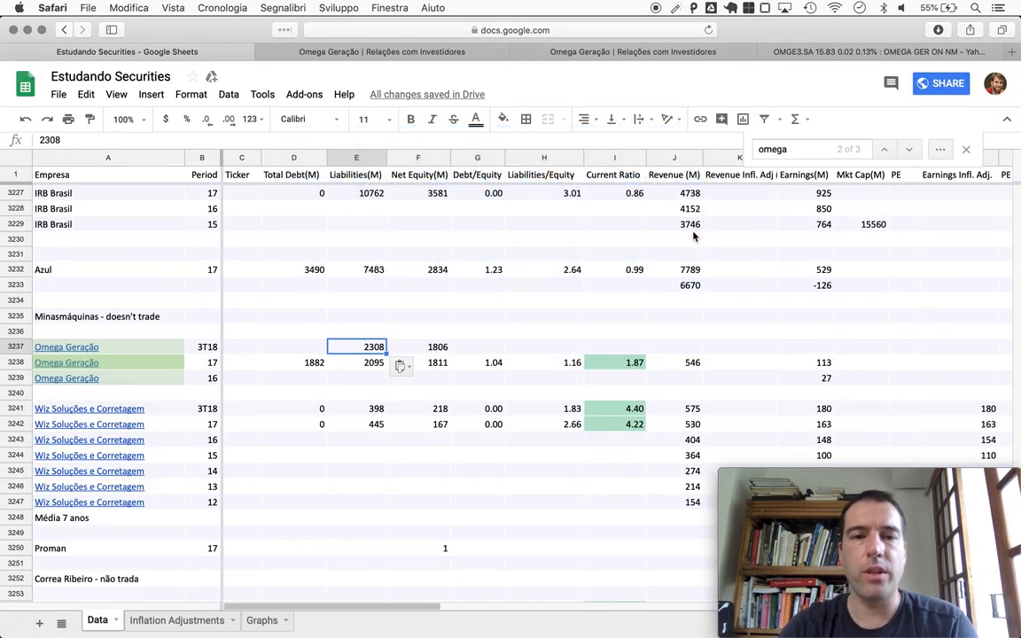
pyautogui.write('2161')
pyautogui.press('Tab')
pyautogui.press('Tab')
pyautogui.press('Tab')
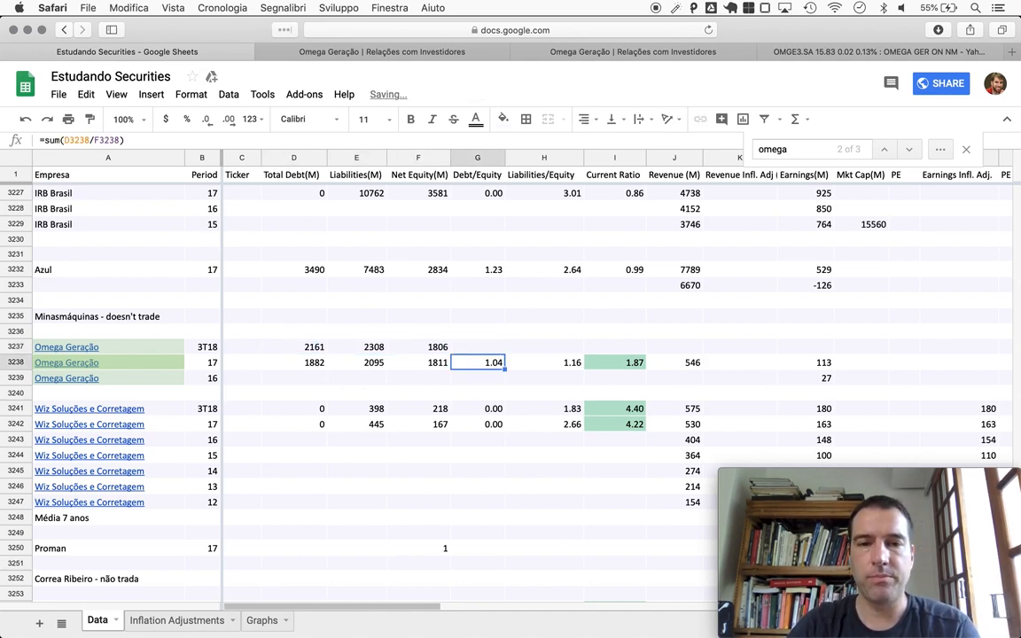
# Copy the prior row's ratio formulas into 3T18, giving Debt/Equity 1.20 and Liabilities/Equity 1.28.
pyautogui.press('Down')
pyautogui.hotkey('shift', 'Right')
pyautogui.press('super+c')
pyautogui.press('Up')
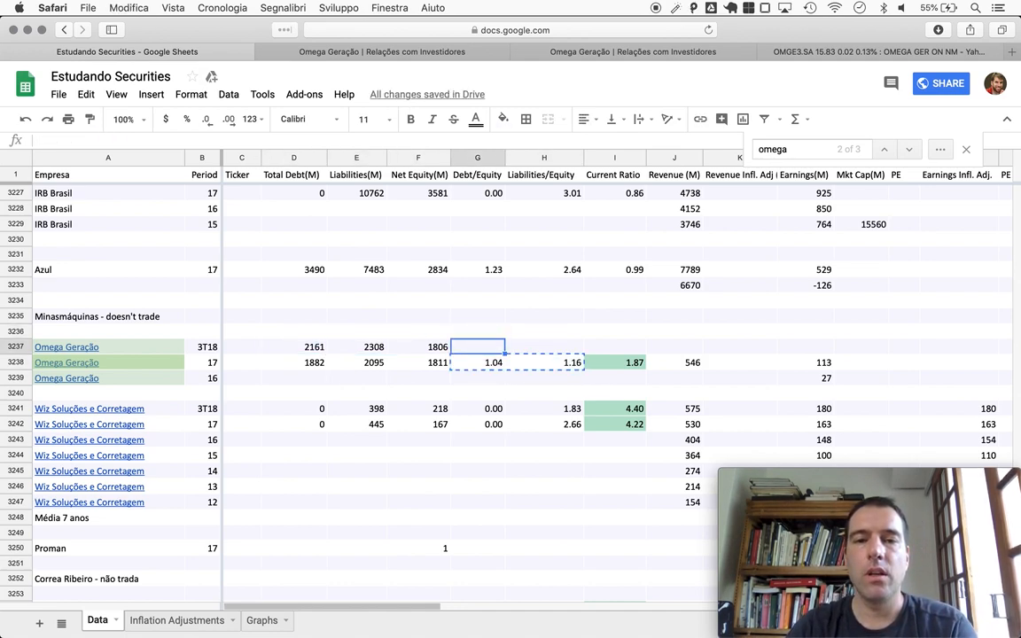
pyautogui.press('super+v')
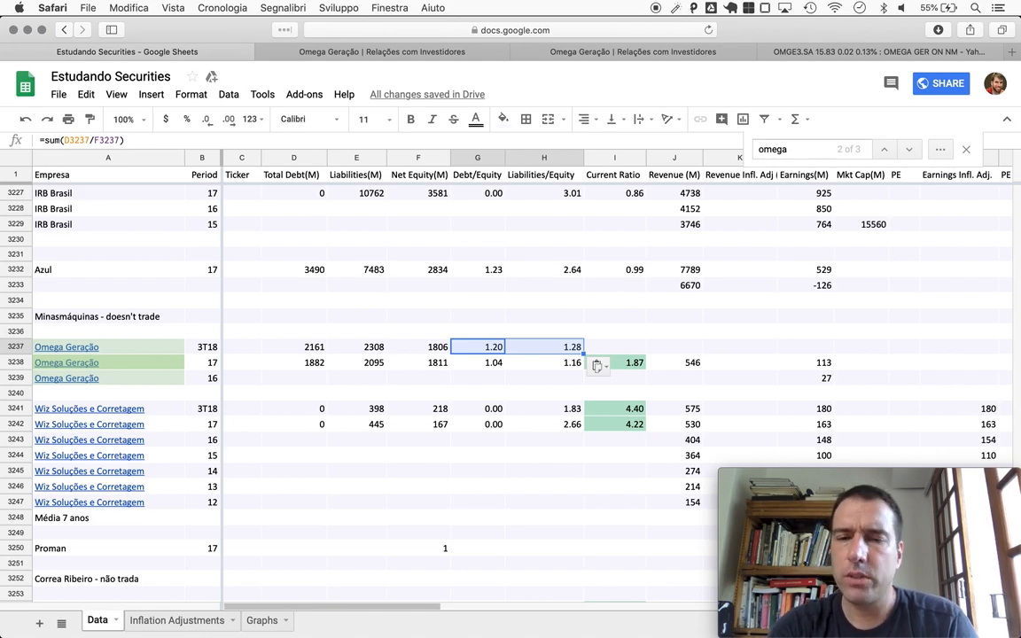
pyautogui.click(479, 347)
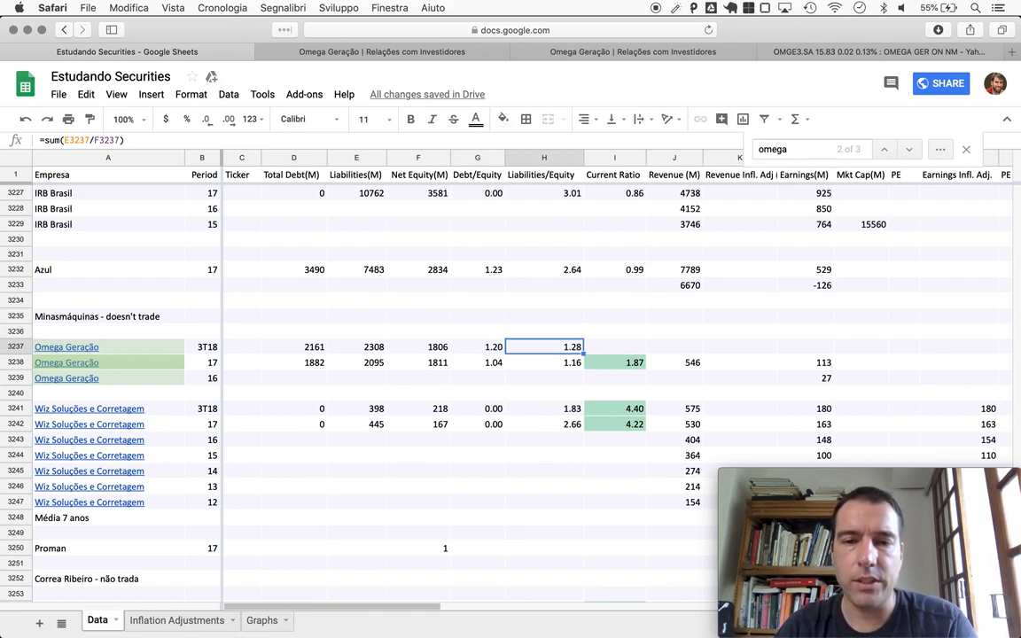
pyautogui.press('Right')
pyautogui.press('Left')
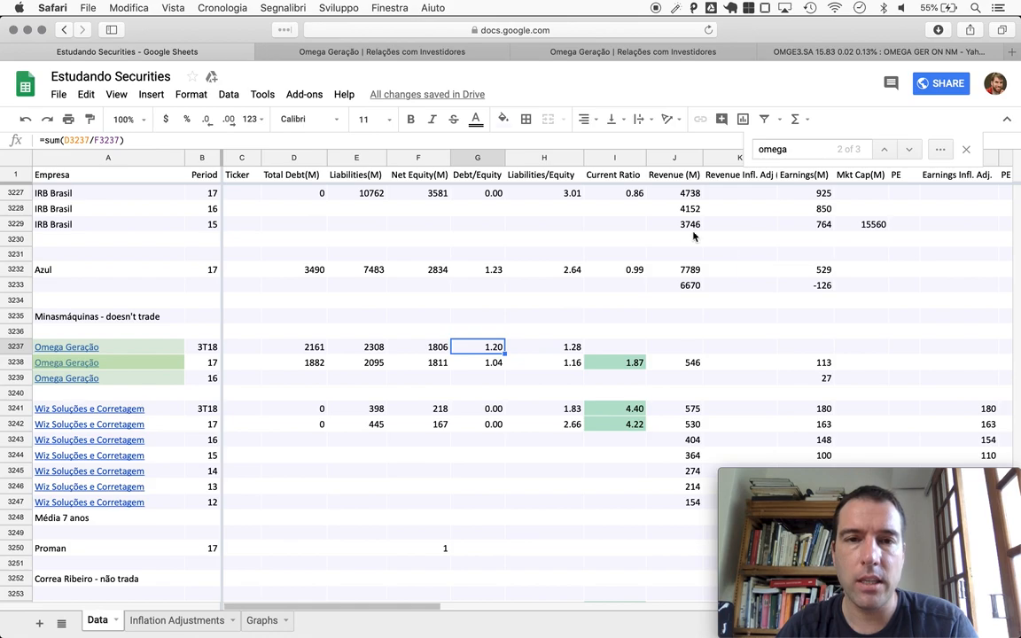
pyautogui.press('super+Tab')
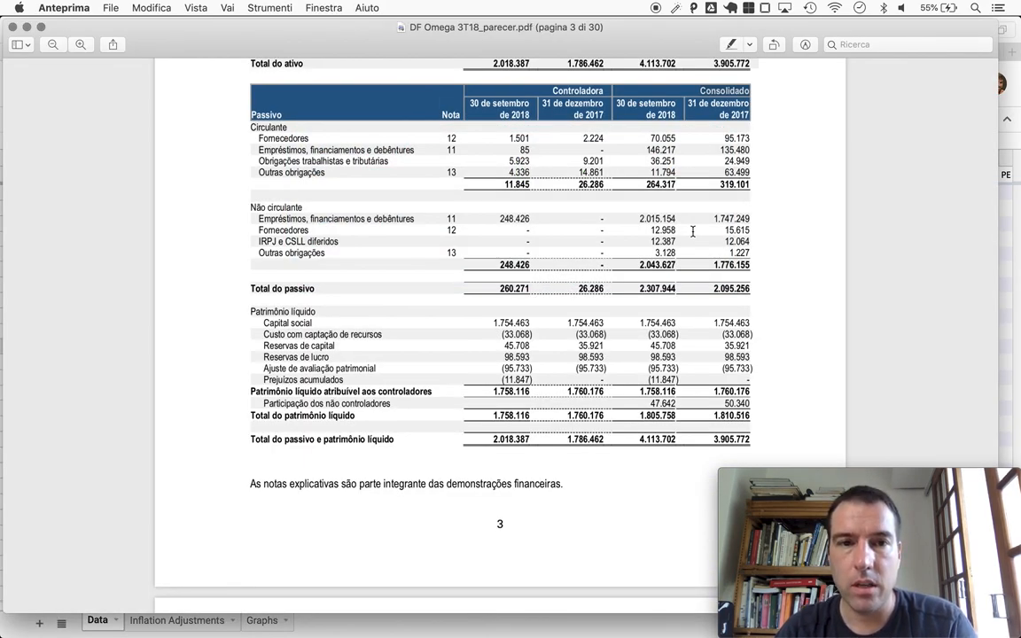
# Check the 3T18 ratios against the prior year's Current Ratio, then bring up the calculator.
pyautogui.press('super+Tab')
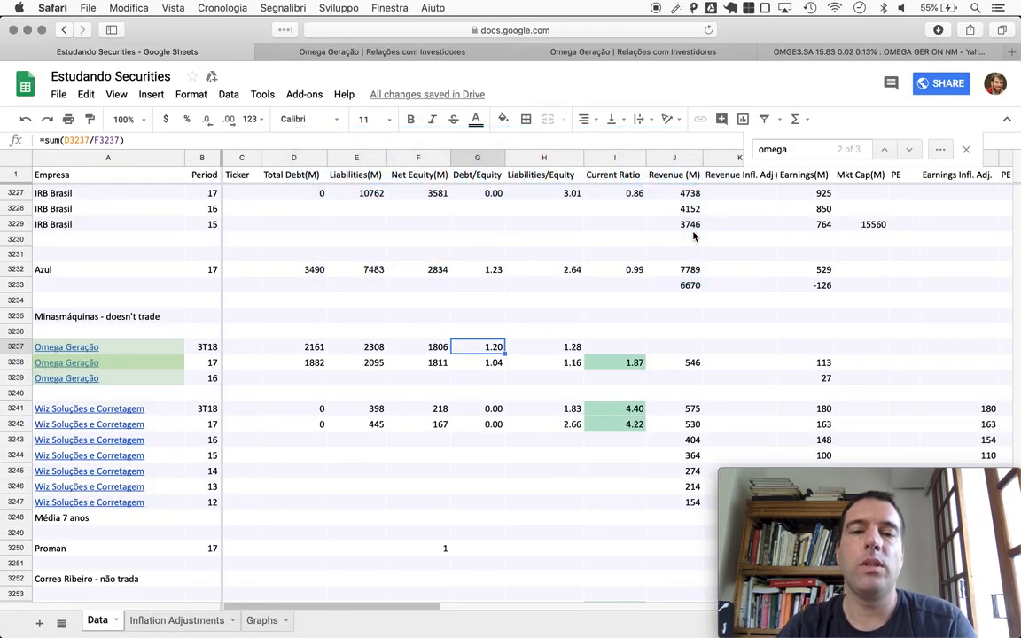
pyautogui.press('Right')
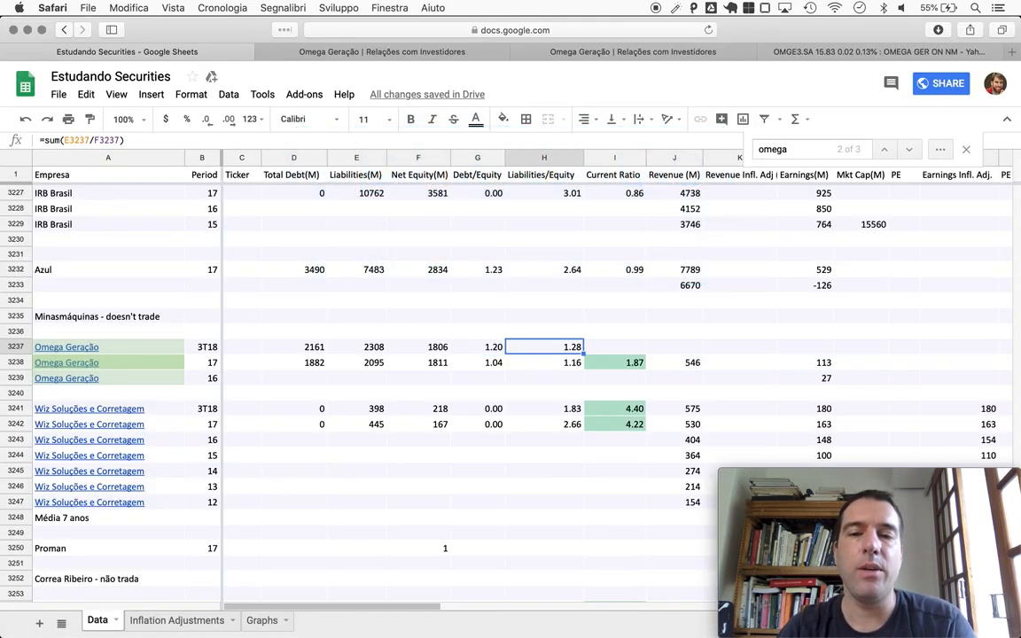
pyautogui.press('Right')
pyautogui.press('Down')
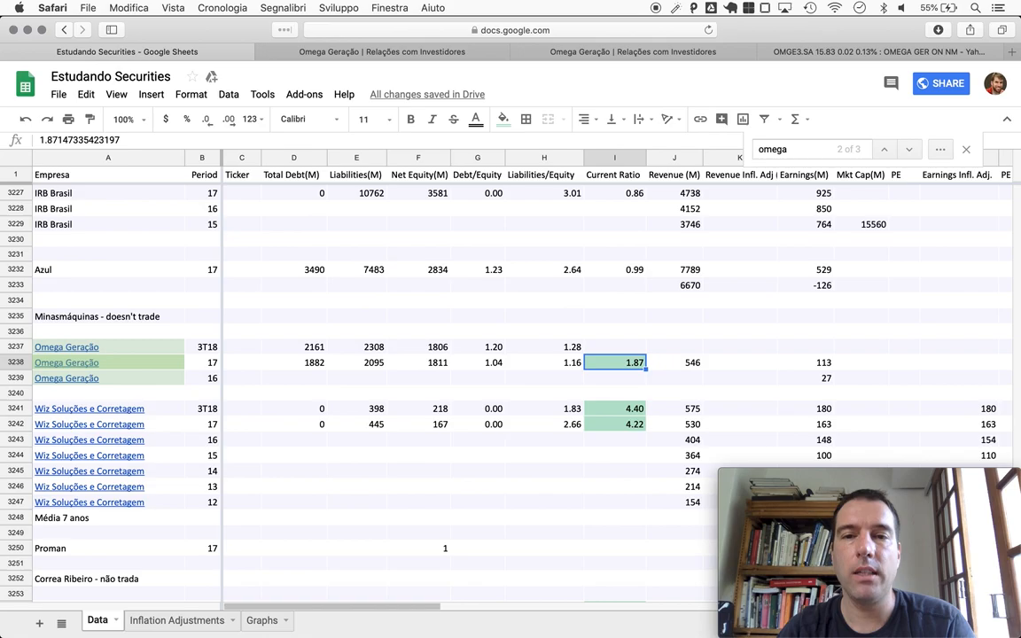
pyautogui.press('super+Tab')
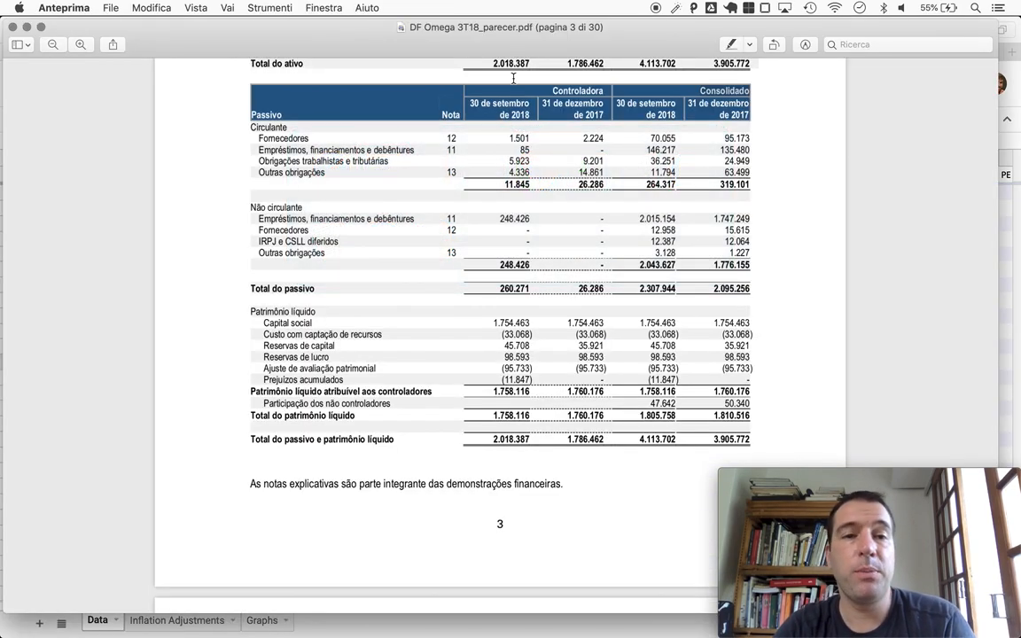
pyautogui.scroll(10, 513, 80)
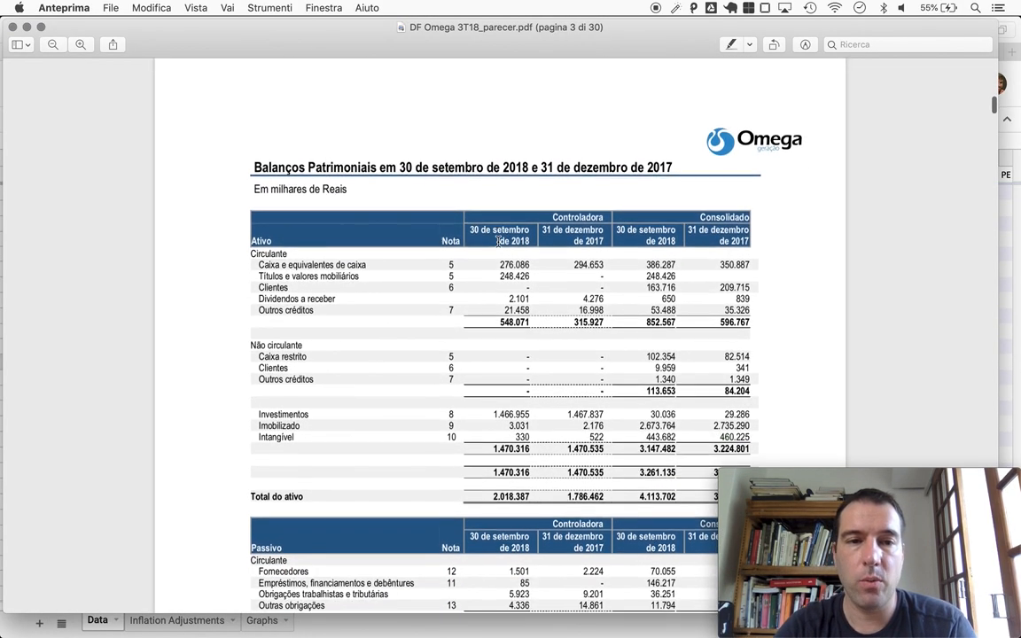
pyautogui.scroll(-5, 498, 242)
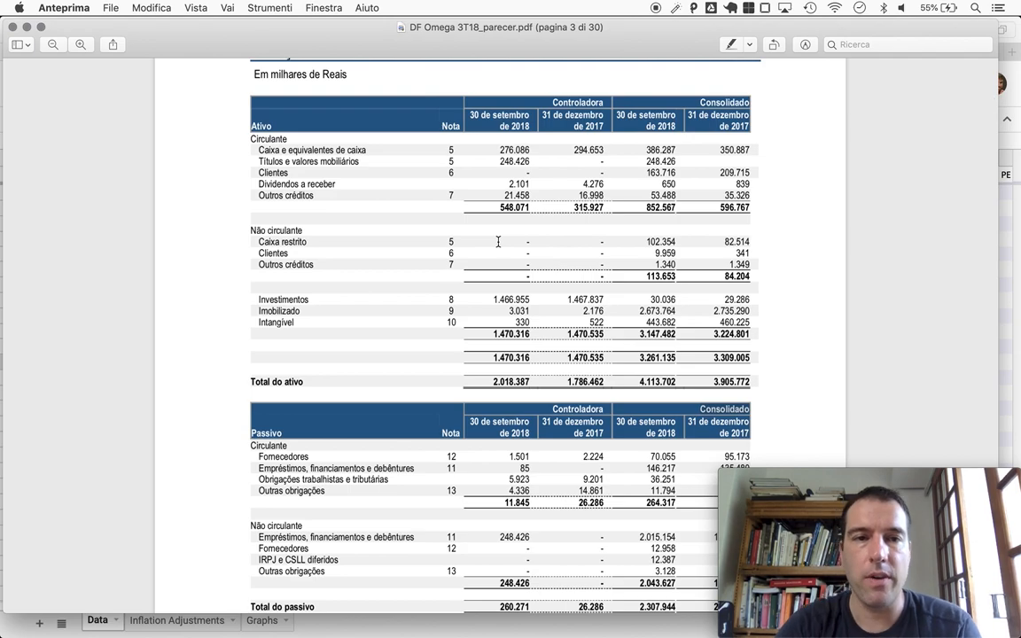
pyautogui.press('super+Tab')
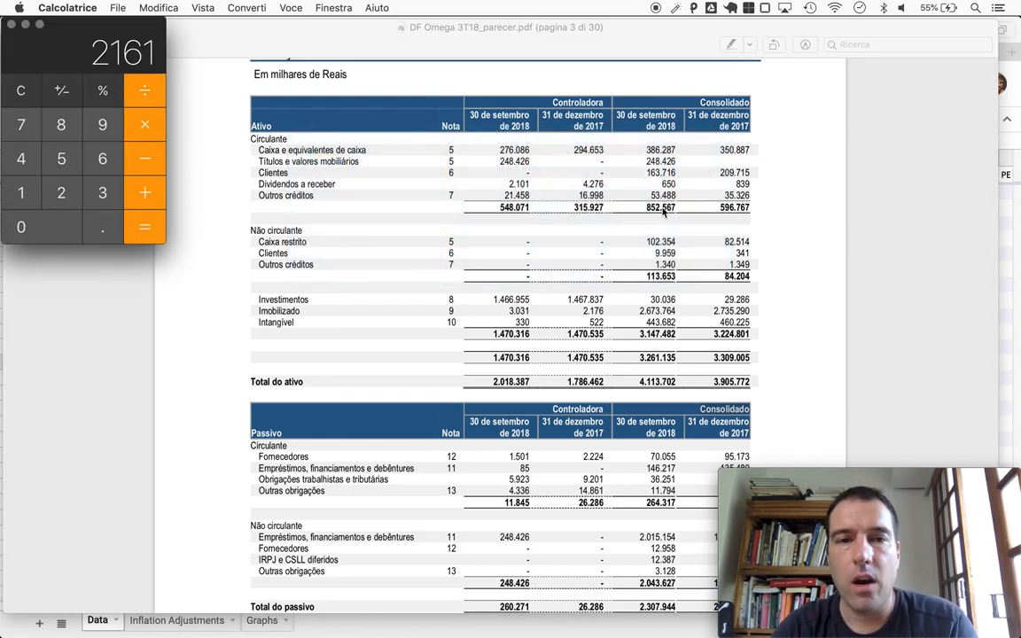
pyautogui.write('8')
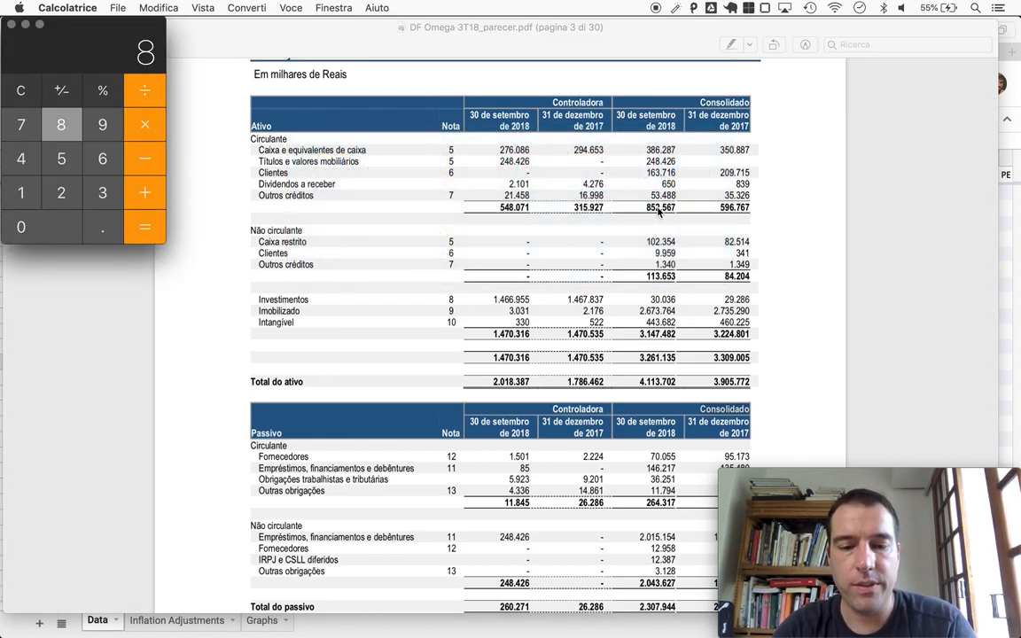
pyautogui.write('53')
pyautogui.scroll(-8, 621, 248)
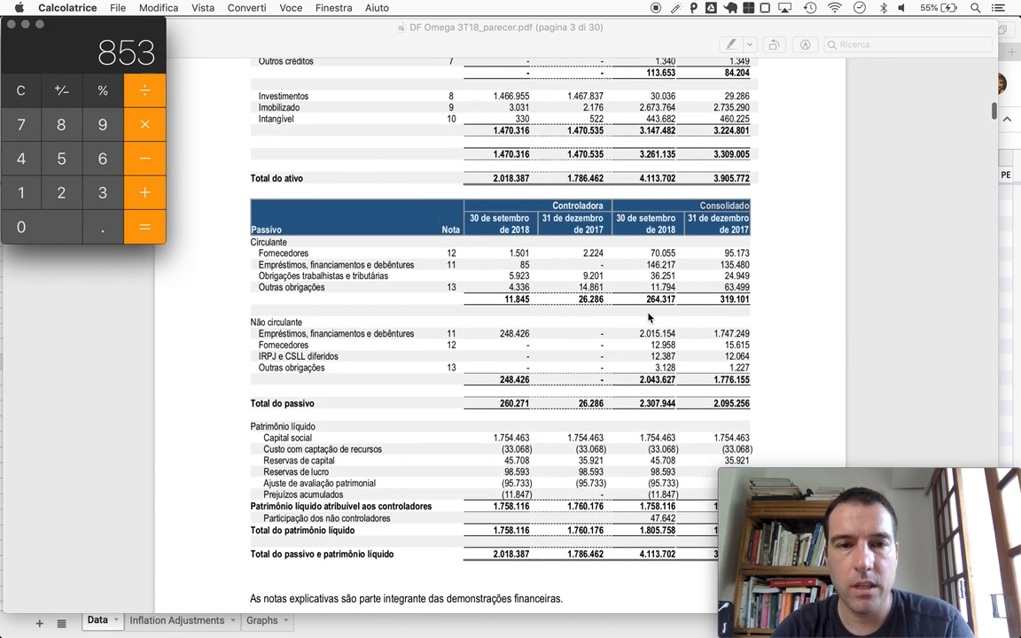
# Compute 853 ÷ 264 and paste the 3.23 current ratio into the 3T18 row.
pyautogui.press('/')
pyautogui.write('264')
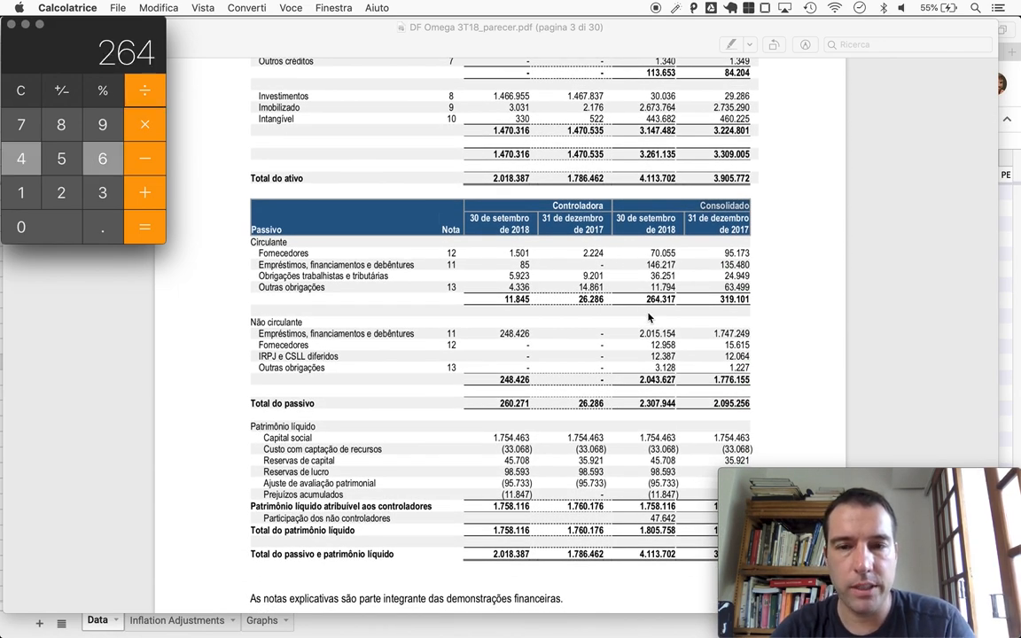
pyautogui.press('Return')
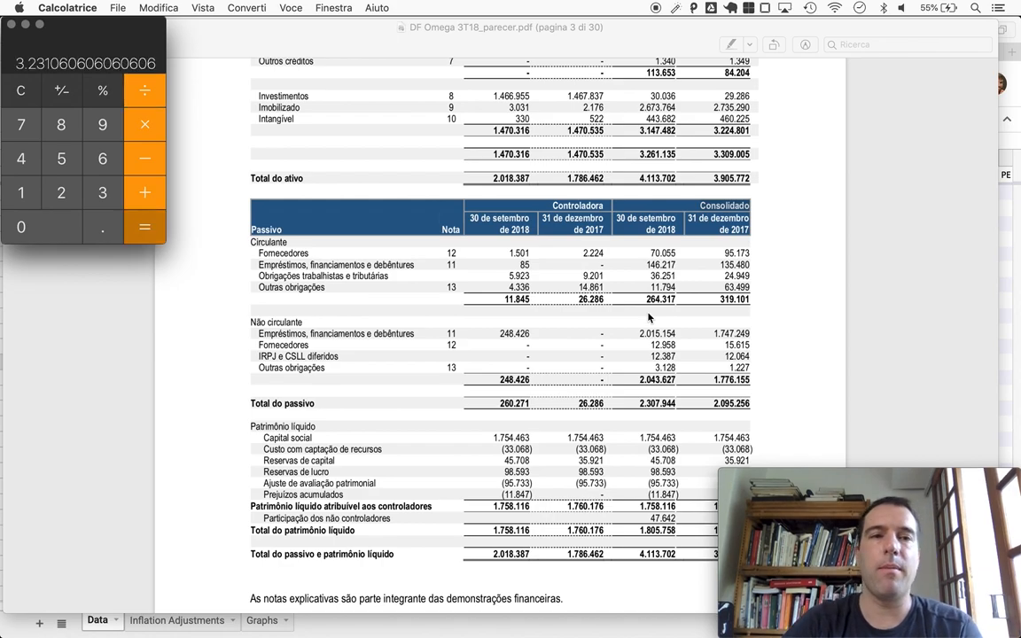
pyautogui.press('super+Tab')
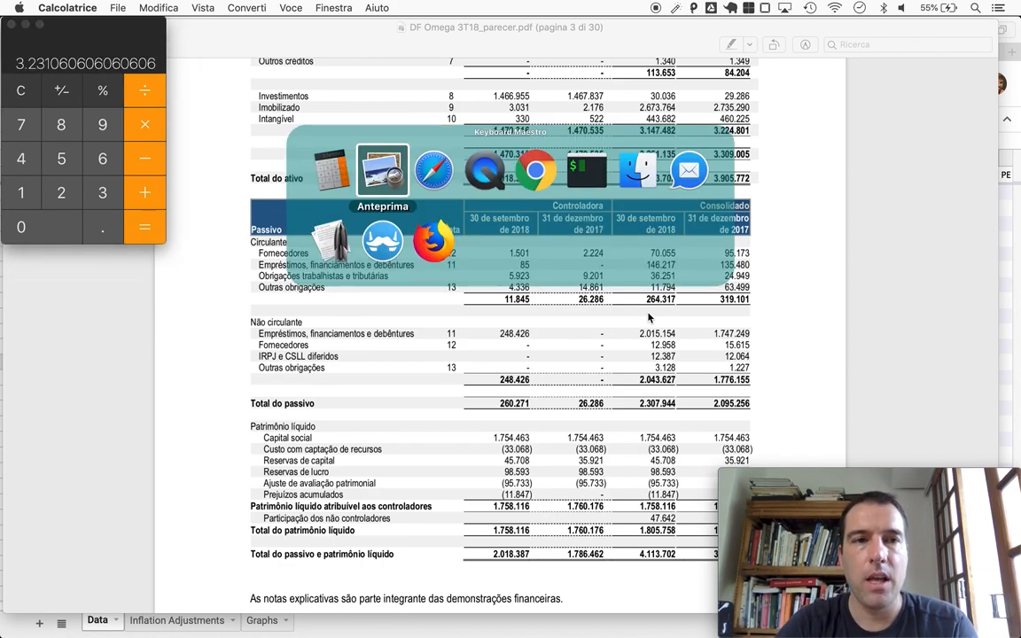
pyautogui.press('super+Tab')
pyautogui.press('super+v')
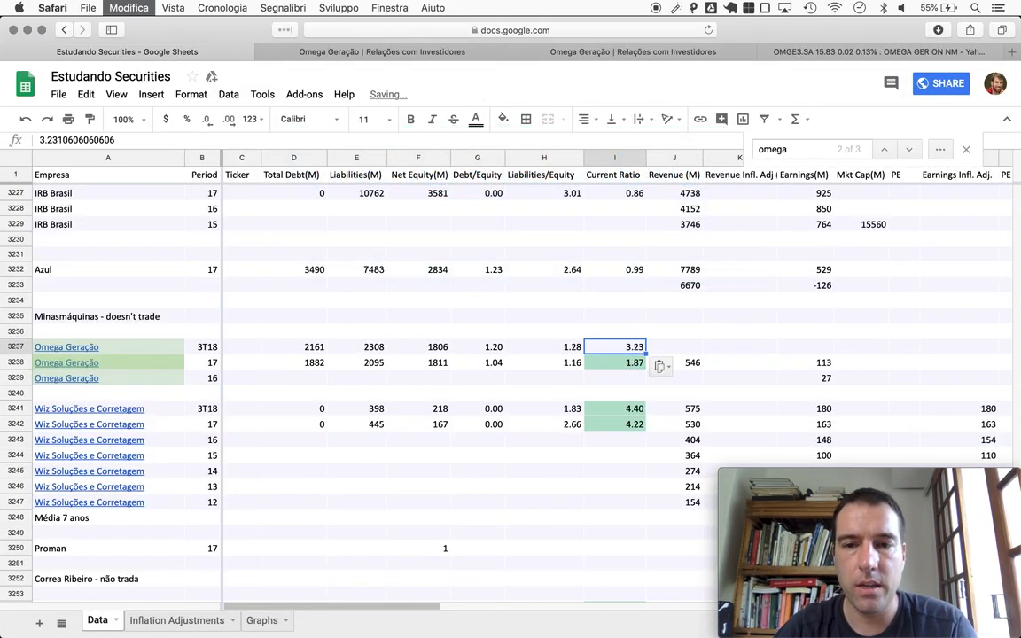
pyautogui.press('super+Tab')
pyautogui.press('super+Tab')
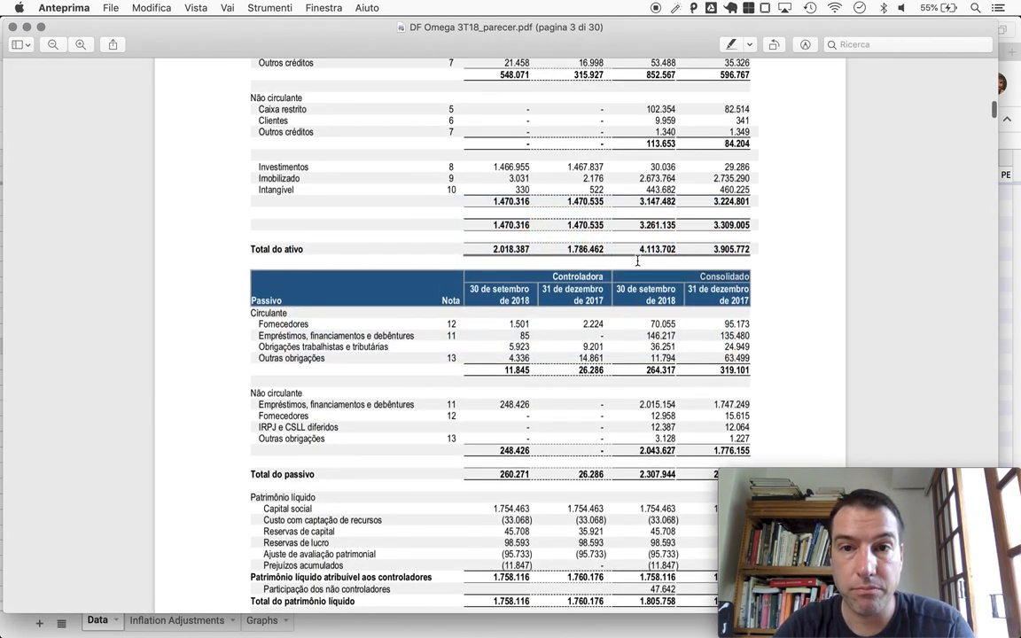
pyautogui.scroll(5, 636, 262)
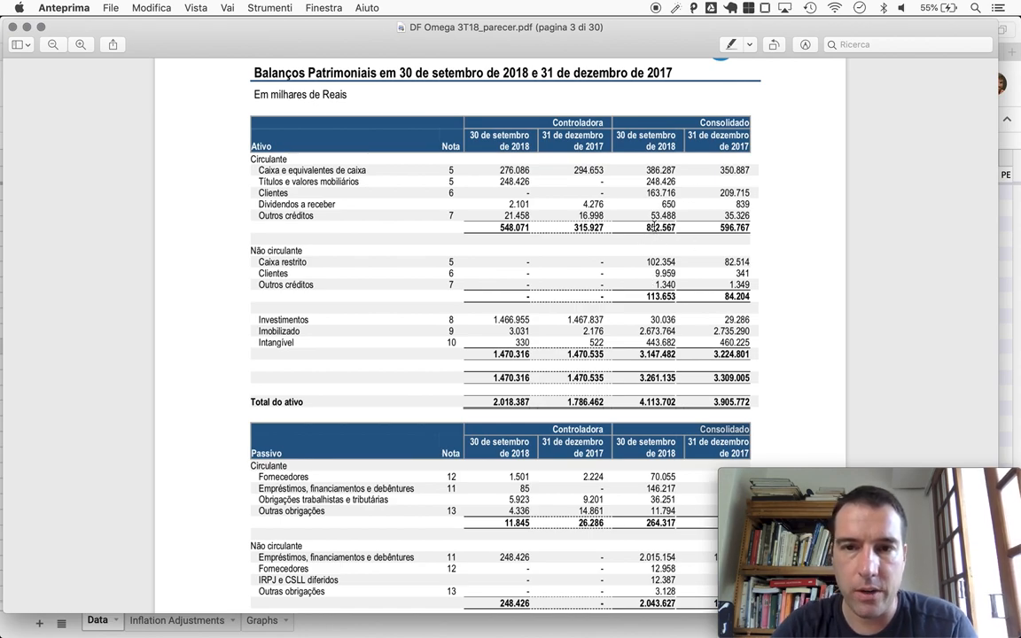
pyautogui.scroll(-5, 647, 310)
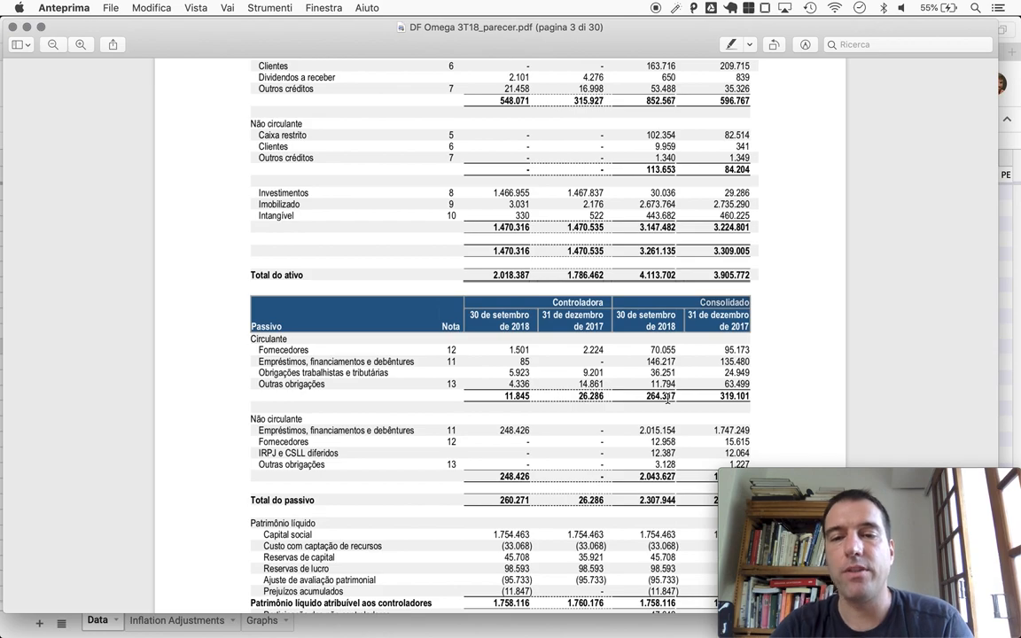
pyautogui.press('super+Tab')
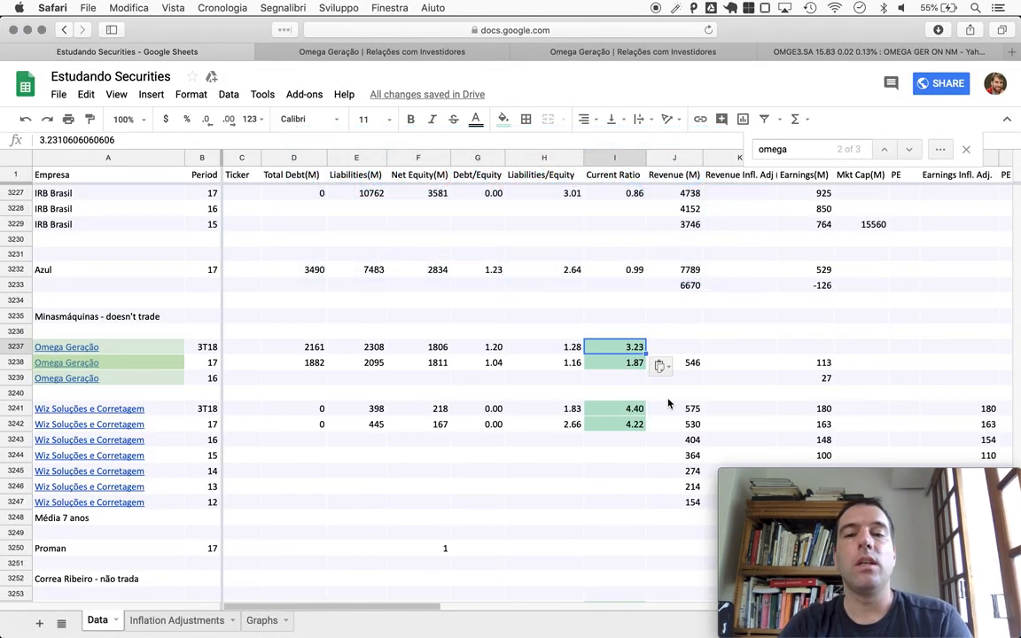
pyautogui.press('Right')
pyautogui.press('Right')
pyautogui.press('Right')
pyautogui.press('Right')
pyautogui.press('Right')
pyautogui.press('Right')
pyautogui.press('Right')
pyautogui.press('Right')
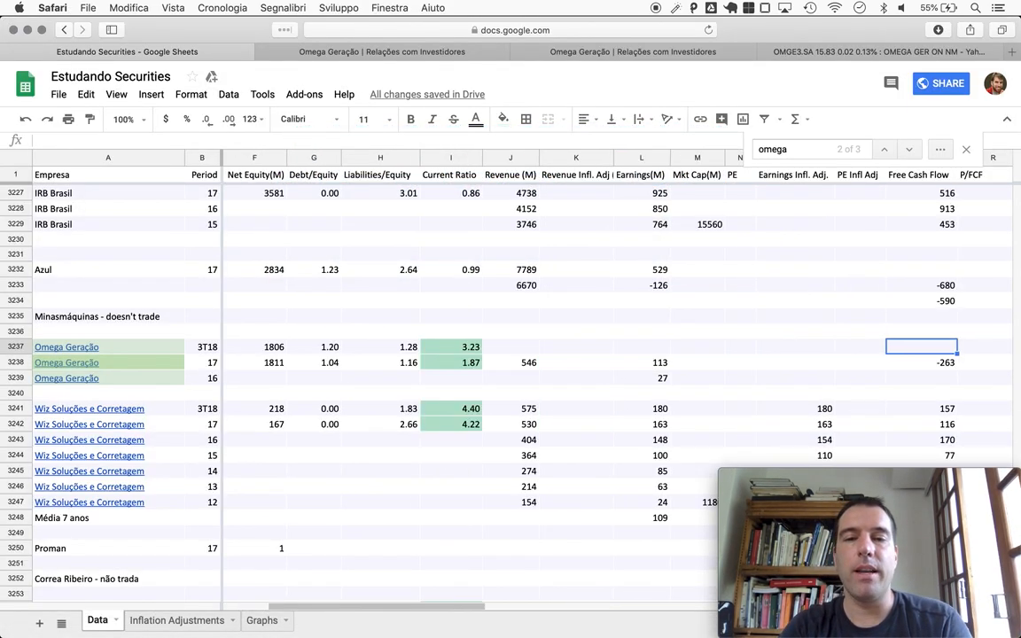
pyautogui.press('Left')
pyautogui.press('Left')
pyautogui.press('Left')
pyautogui.press('Left')
pyautogui.press('Left')
pyautogui.press('Left')
pyautogui.press('Left')
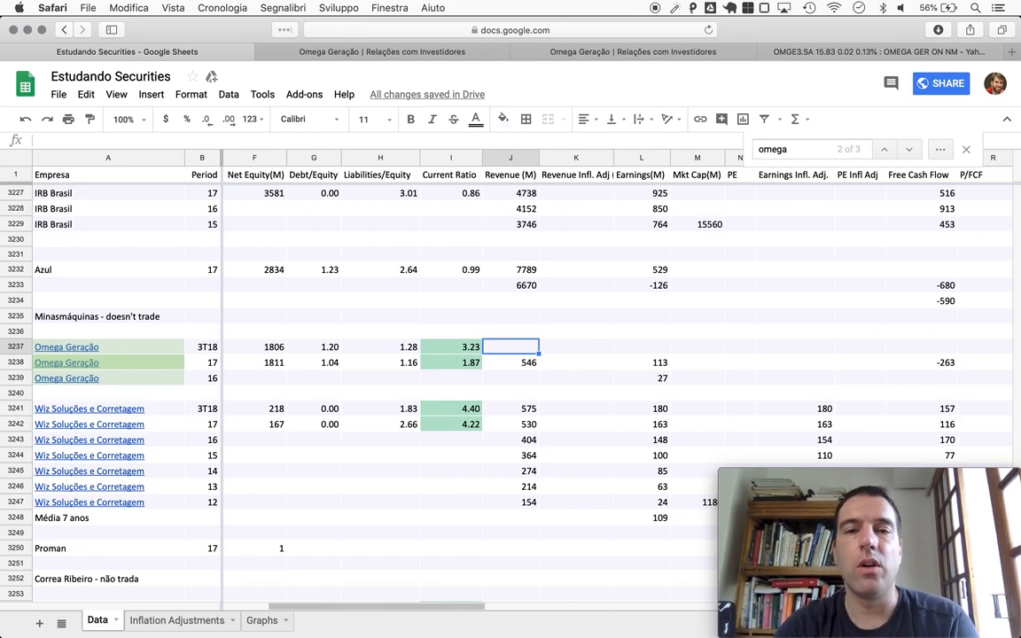
pyautogui.press('super+Tab')
pyautogui.press('super+Tab')
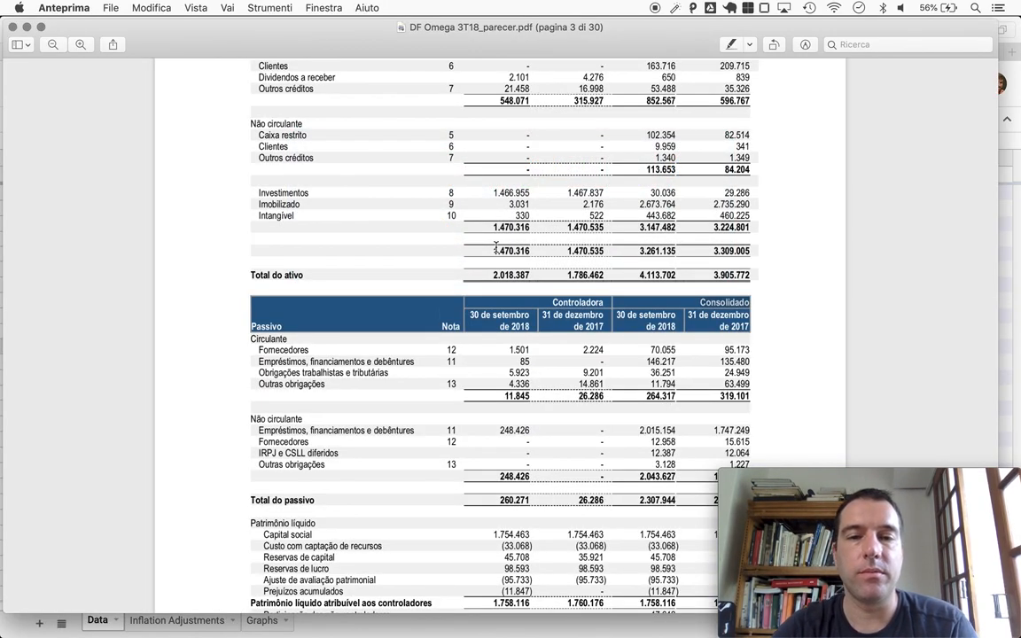
pyautogui.scroll(-5, 549, 504)
pyautogui.scroll(-5, 496, 355)
pyautogui.scroll(-3, 496, 266)
pyautogui.scroll(-3, 496, 247)
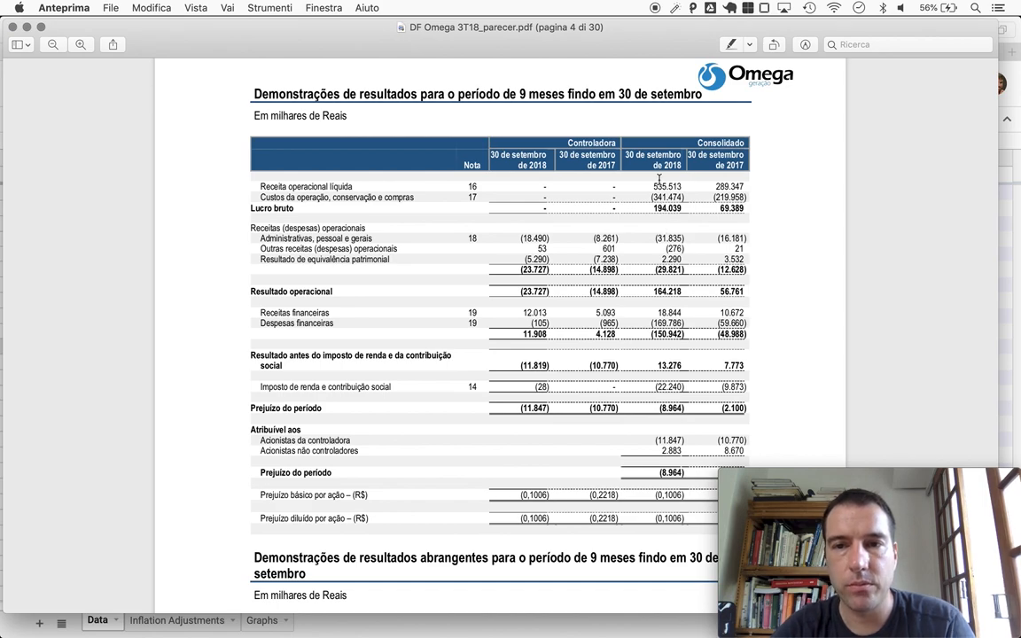
# Annualise nine-month revenue 536 × 1.333 in the calculator to about 715.
pyautogui.press('super+Tab')
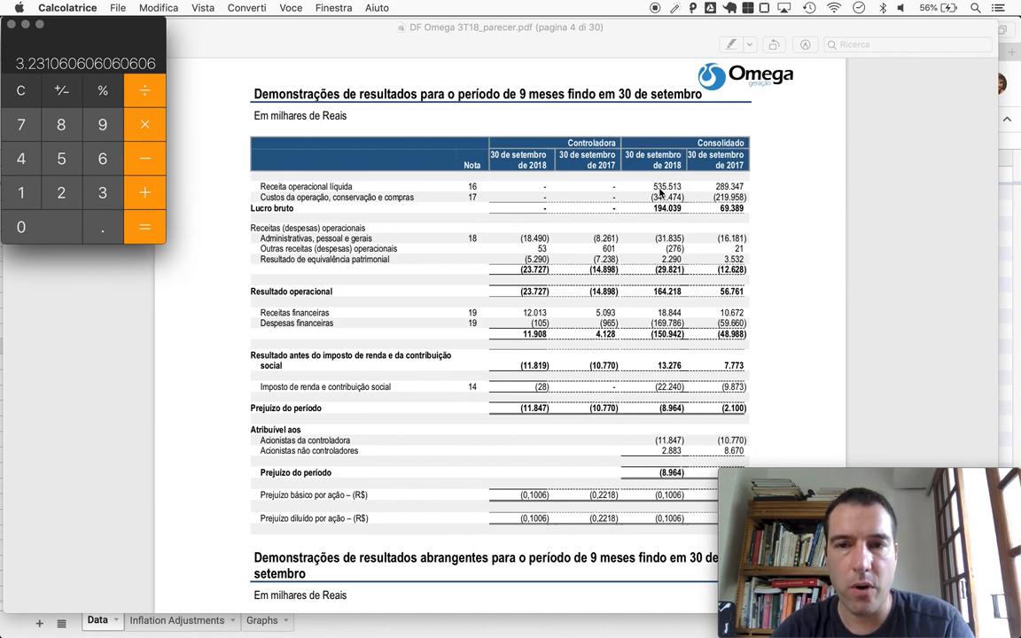
pyautogui.write('536')
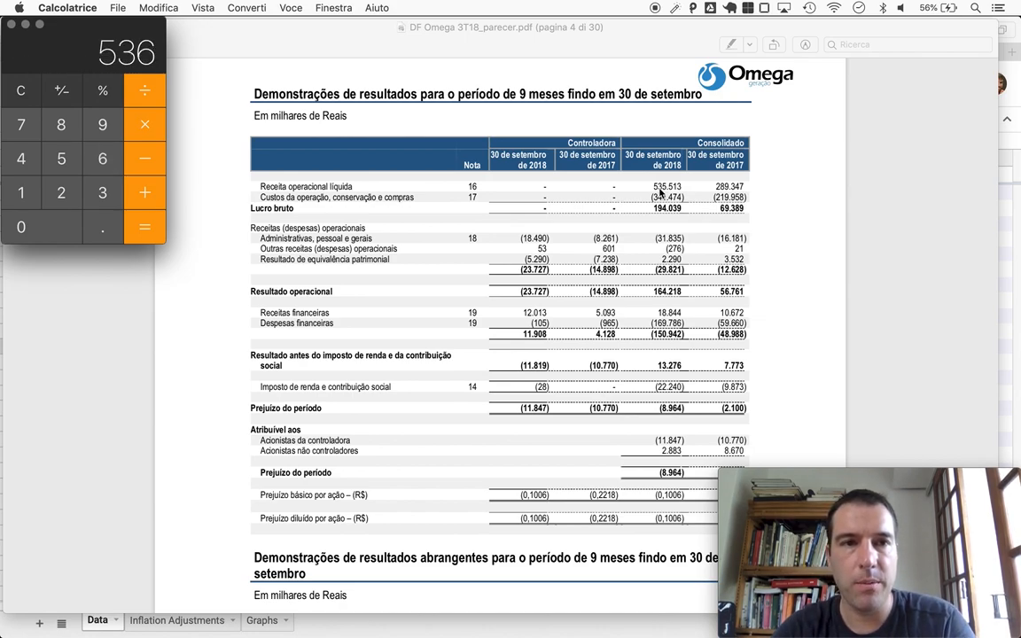
pyautogui.press('*')
pyautogui.write('1.333')
pyautogui.press('Return')
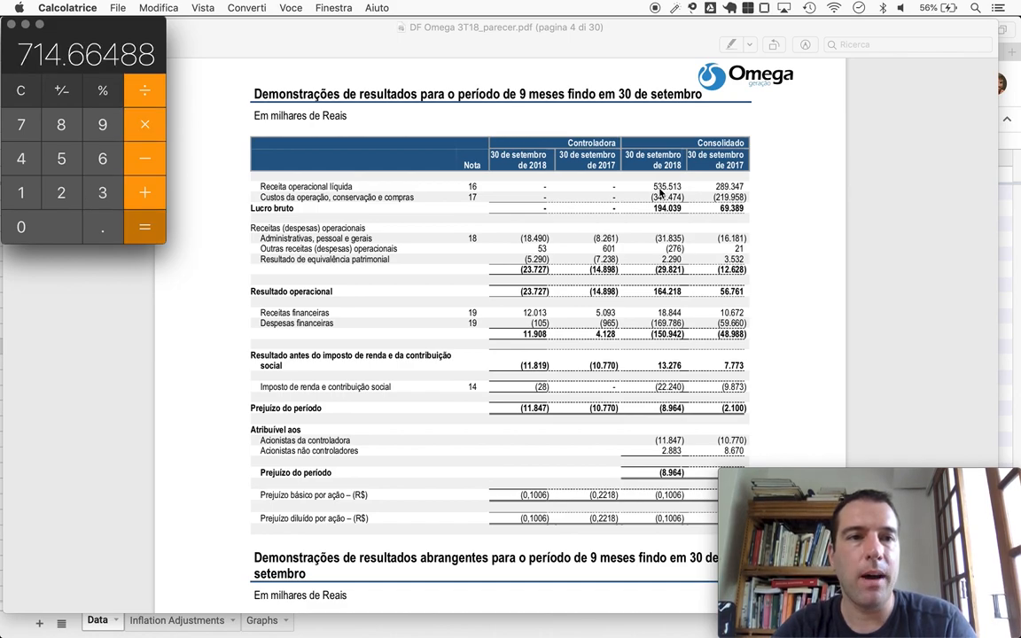
pyautogui.press('super+Tab')
pyautogui.press('super+Tab')
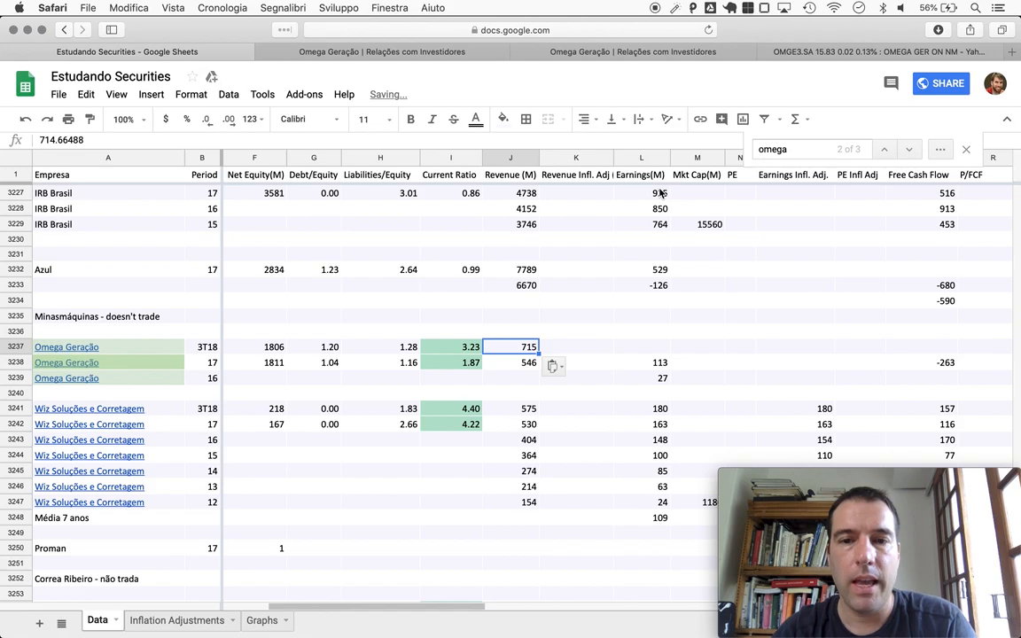
# Enter the 715 revenue in Omega's 3T18 revenue cell and return to the statement PDF.
pyautogui.press('Down')
pyautogui.press('Up')
pyautogui.press('super+Tab')
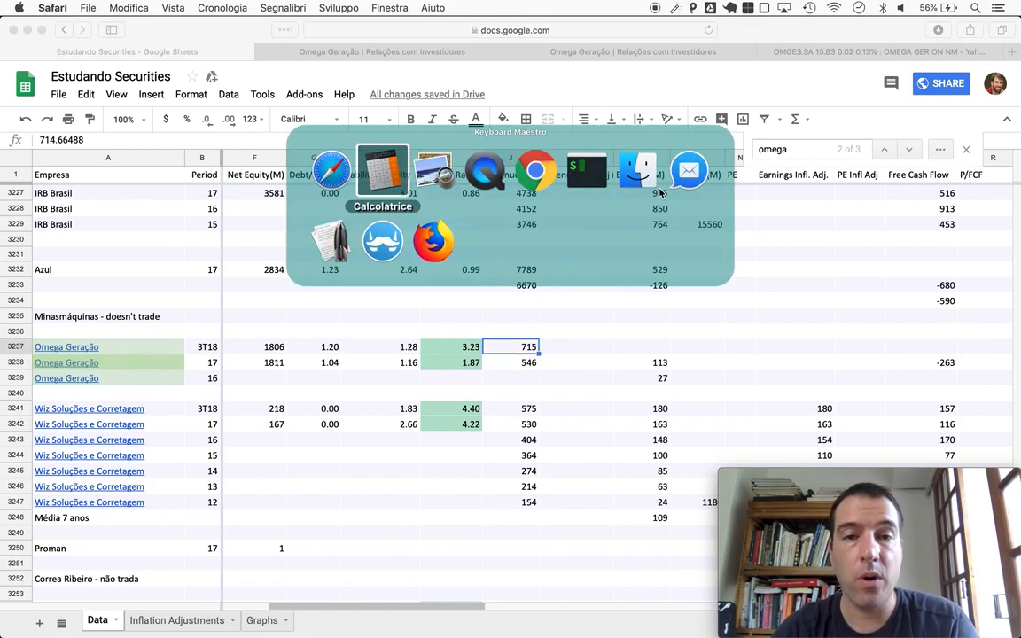
pyautogui.press('super+Tab')
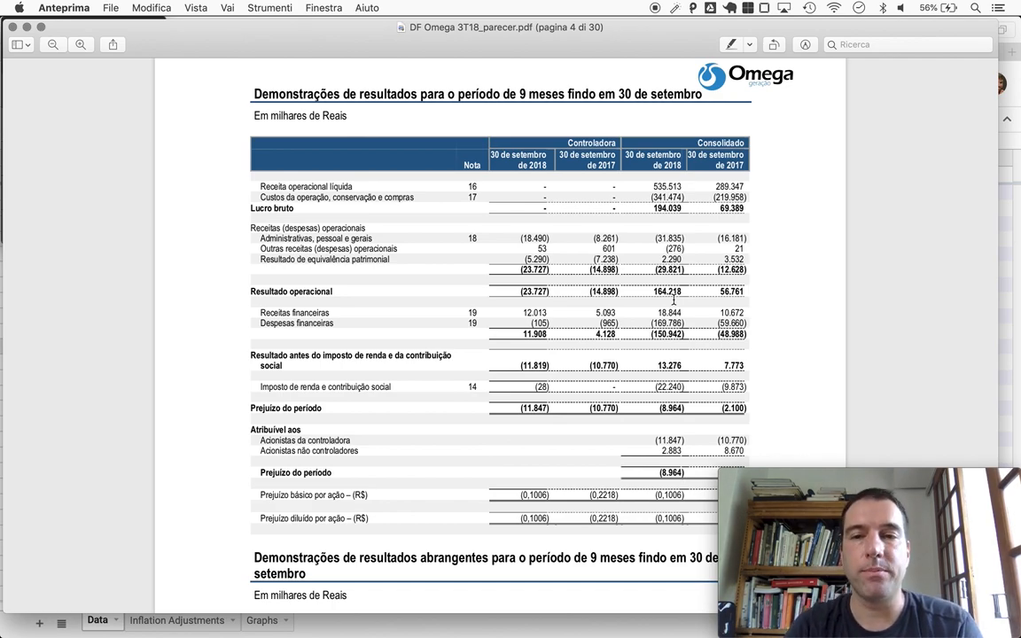
pyautogui.scroll(-3, 674, 301)
pyautogui.scroll(-1, 673, 302)
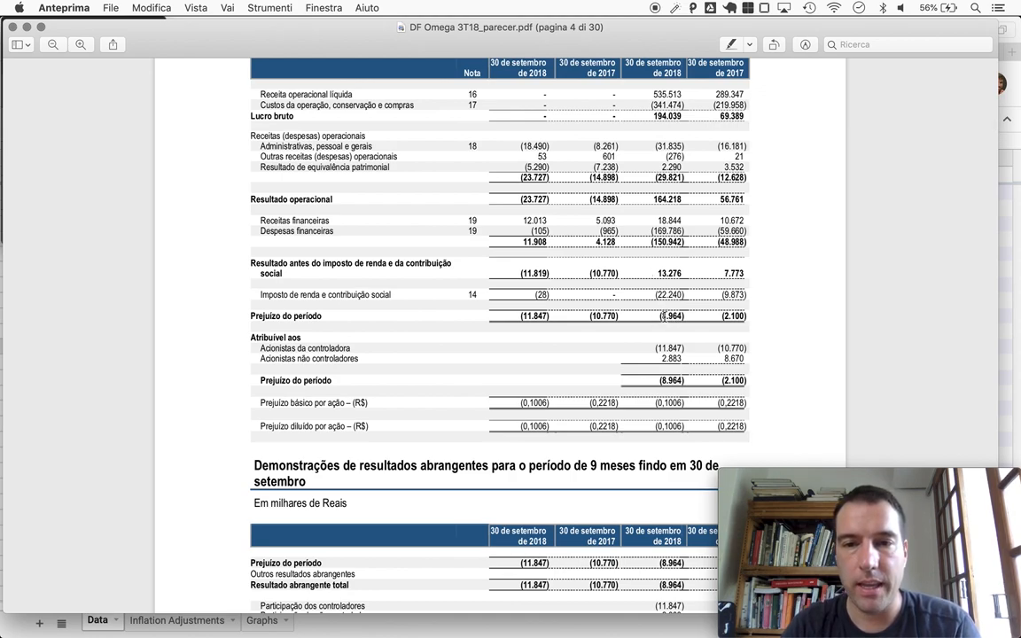
# Enter earnings of -12 in the Omega 3T18 Earnings(M) cell.
pyautogui.press('super+Tab')
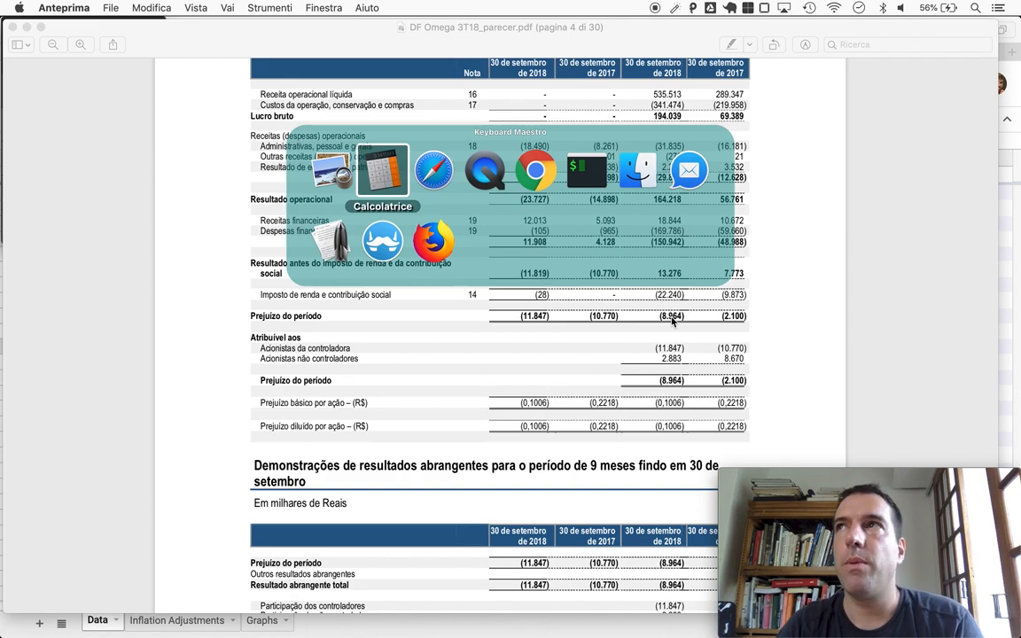
pyautogui.press('super+Tab')
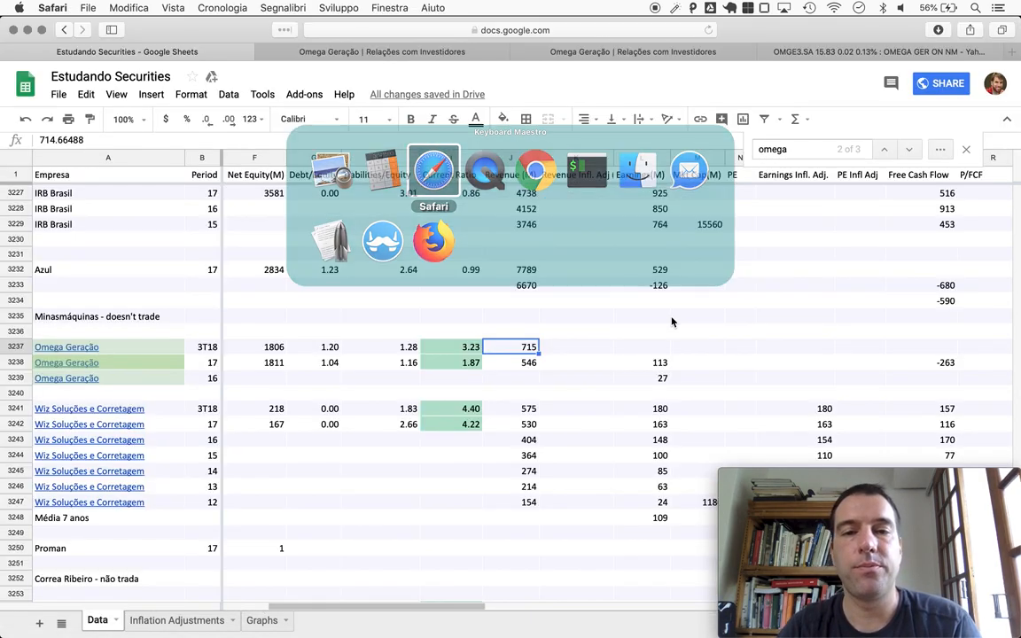
pyautogui.click(660, 350)
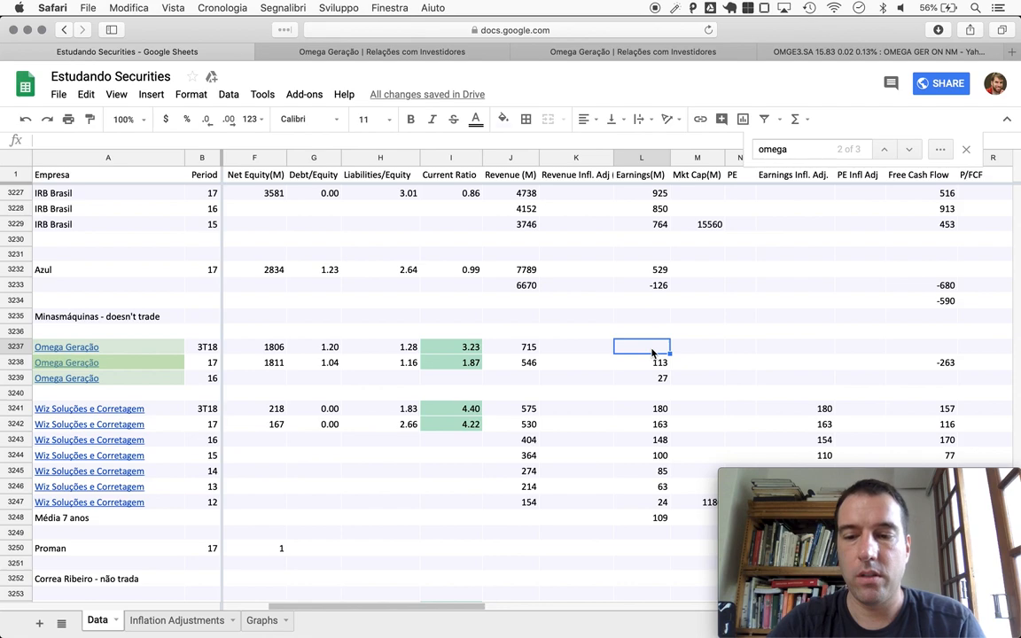
pyautogui.write('-12')
pyautogui.press('Return')
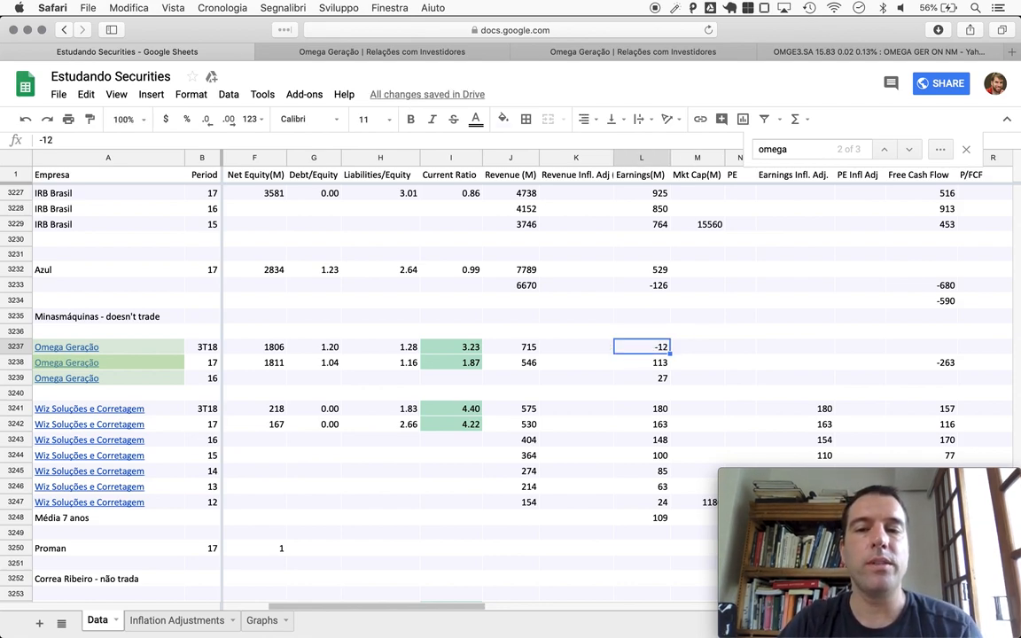
# Check the unrounded revenue value, close the Find bar and return to the statements PDF.
pyautogui.press('Left')
pyautogui.press('Left')
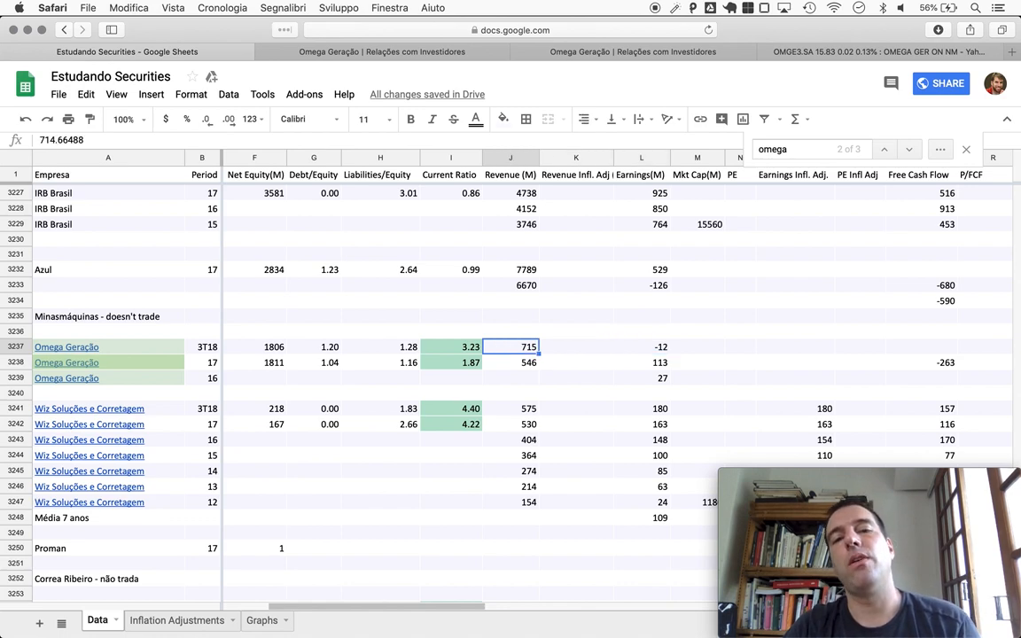
pyautogui.press('Right')
pyautogui.press('Right')
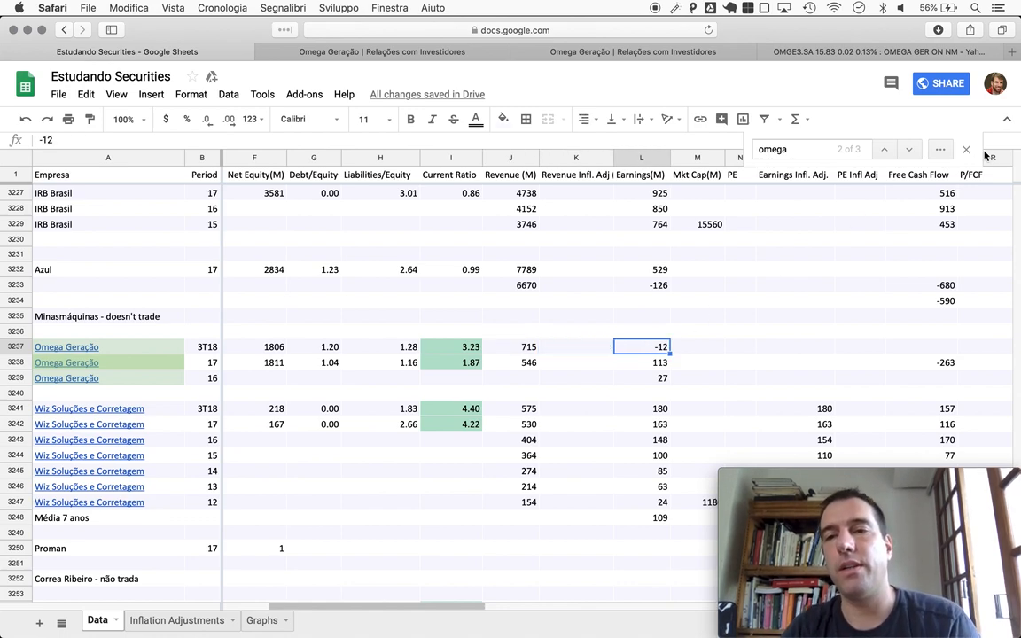
pyautogui.click(967, 149)
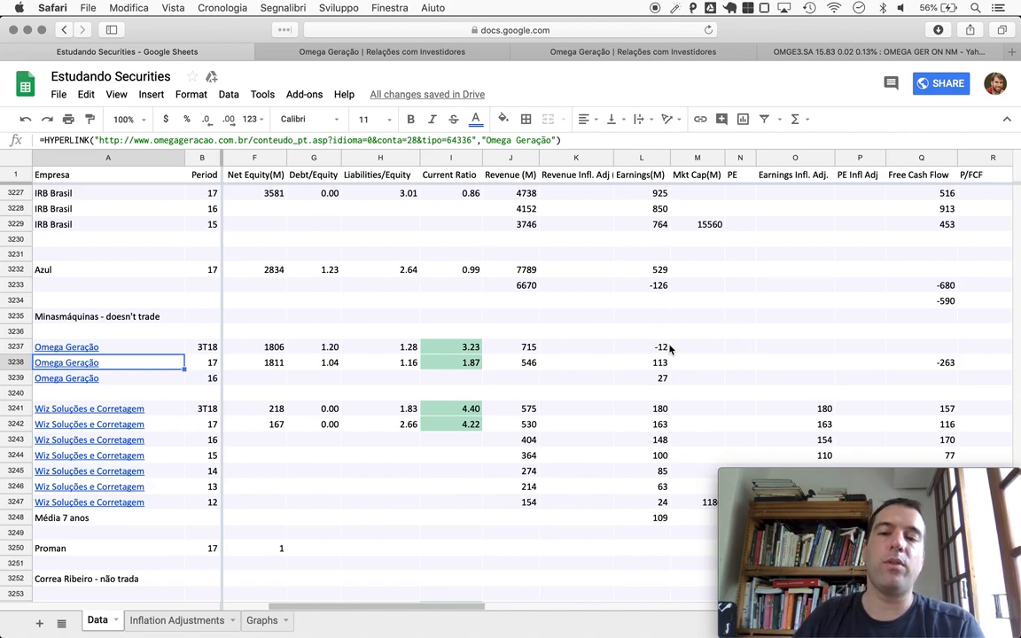
pyautogui.hscroll(-1, 400, 403)
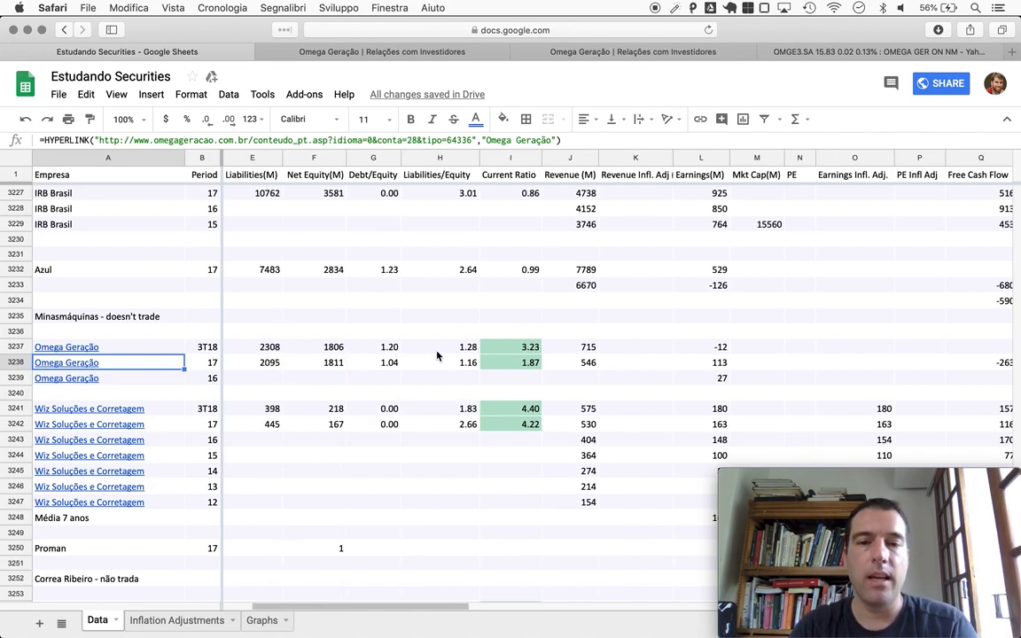
pyautogui.hscroll(3, 621, 355)
pyautogui.scroll(-1, 674, 381)
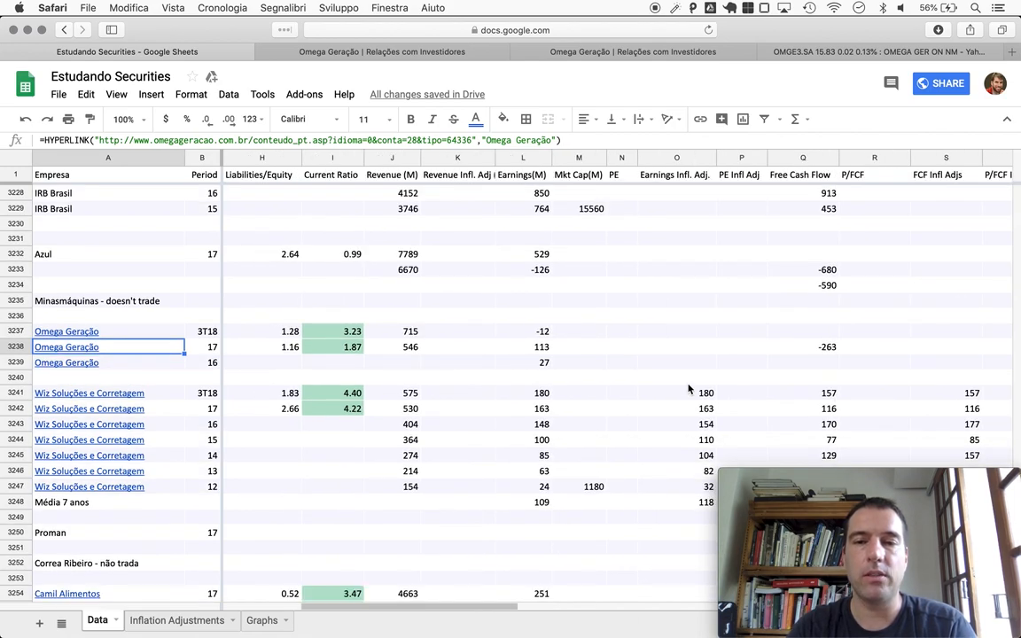
pyautogui.press('super+Tab')
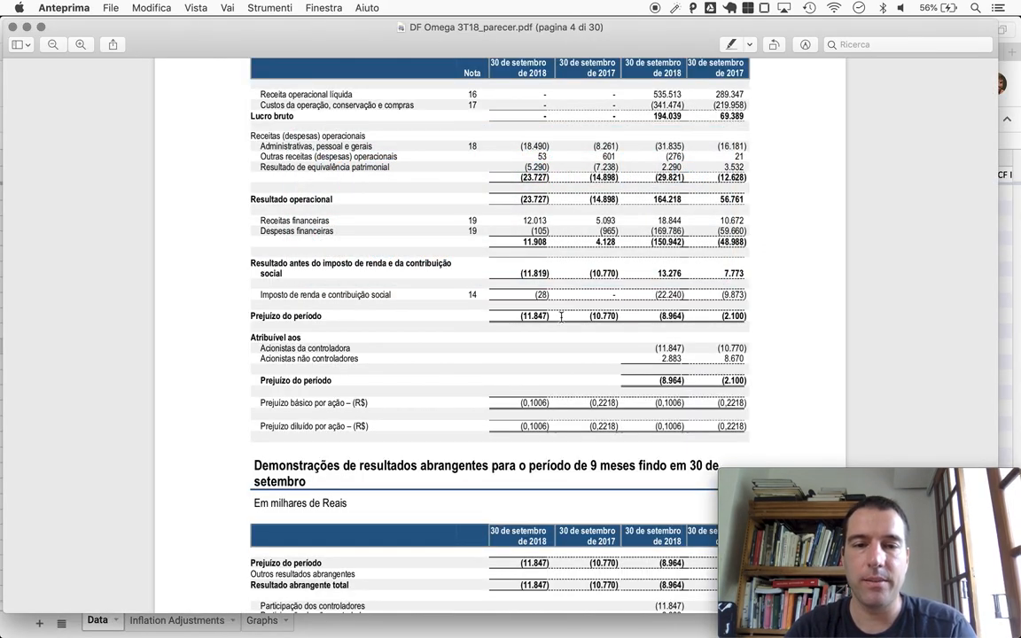
pyautogui.scroll(-8, 497, 282)
pyautogui.scroll(-3, 506, 426)
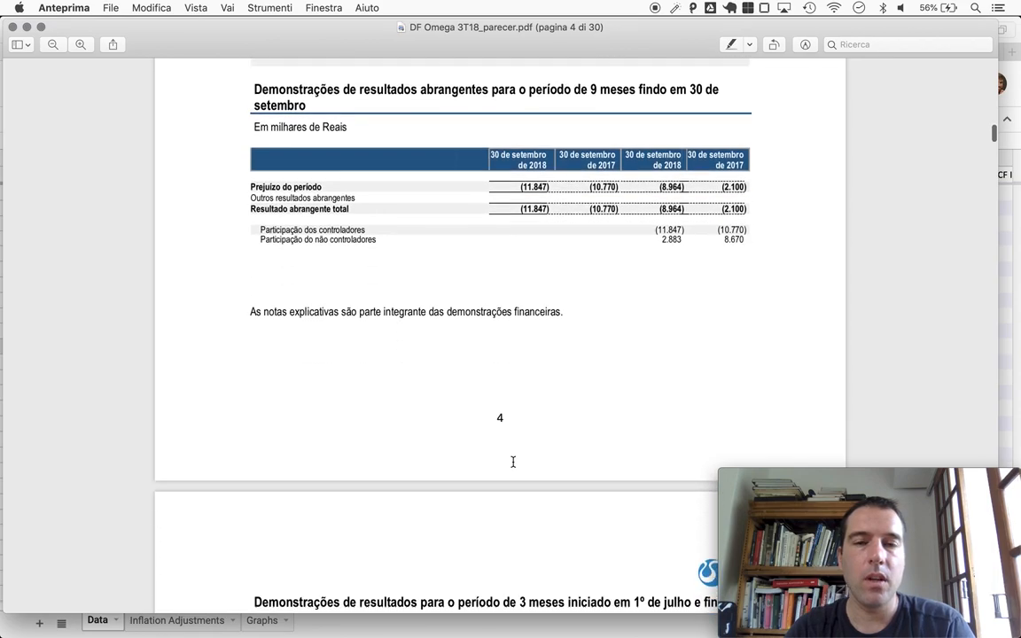
pyautogui.scroll(-3, 513, 462)
pyautogui.scroll(-8, 513, 461)
pyautogui.scroll(-1, 513, 462)
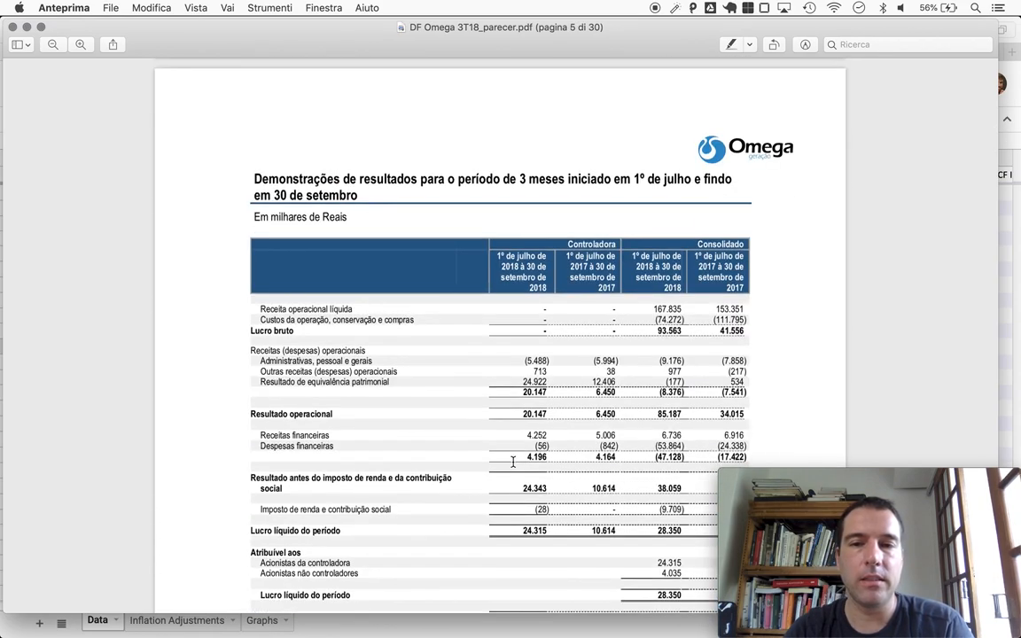
pyautogui.scroll(-2, 512, 462)
pyautogui.scroll(-5, 512, 462)
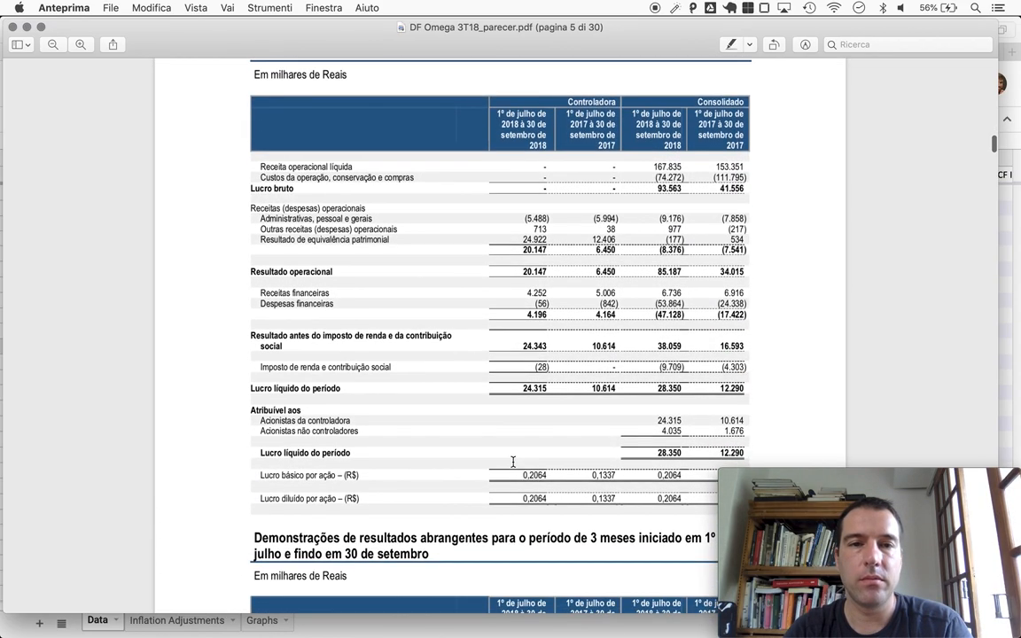
pyautogui.scroll(-5, 512, 462)
pyautogui.scroll(-6, 512, 462)
pyautogui.scroll(-2, 512, 462)
pyautogui.scroll(-8, 512, 462)
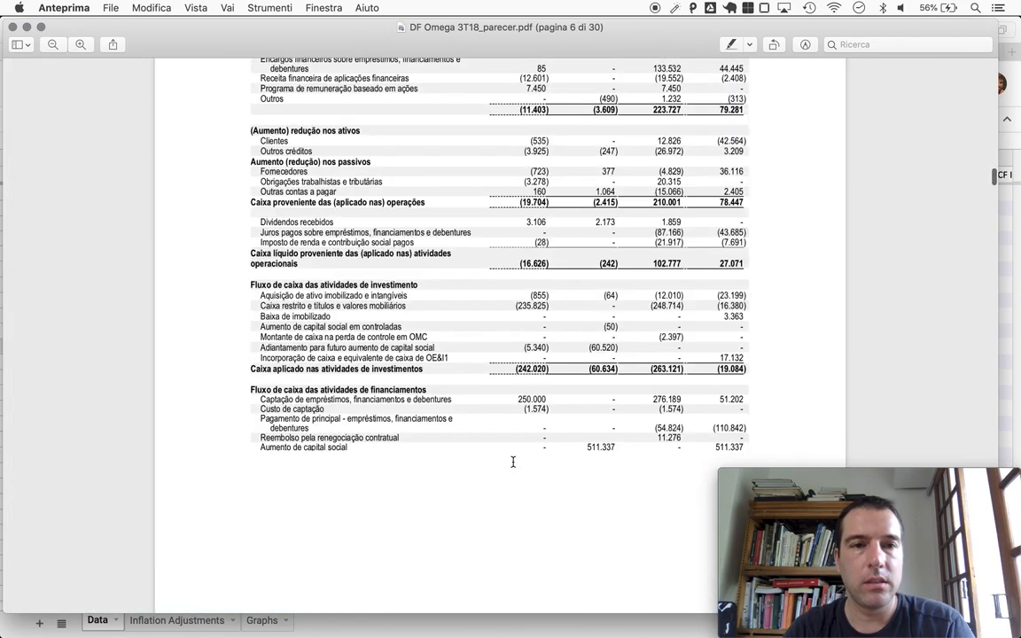
pyautogui.scroll(-3, 512, 462)
pyautogui.scroll(8, 513, 462)
pyautogui.scroll(-3, 513, 462)
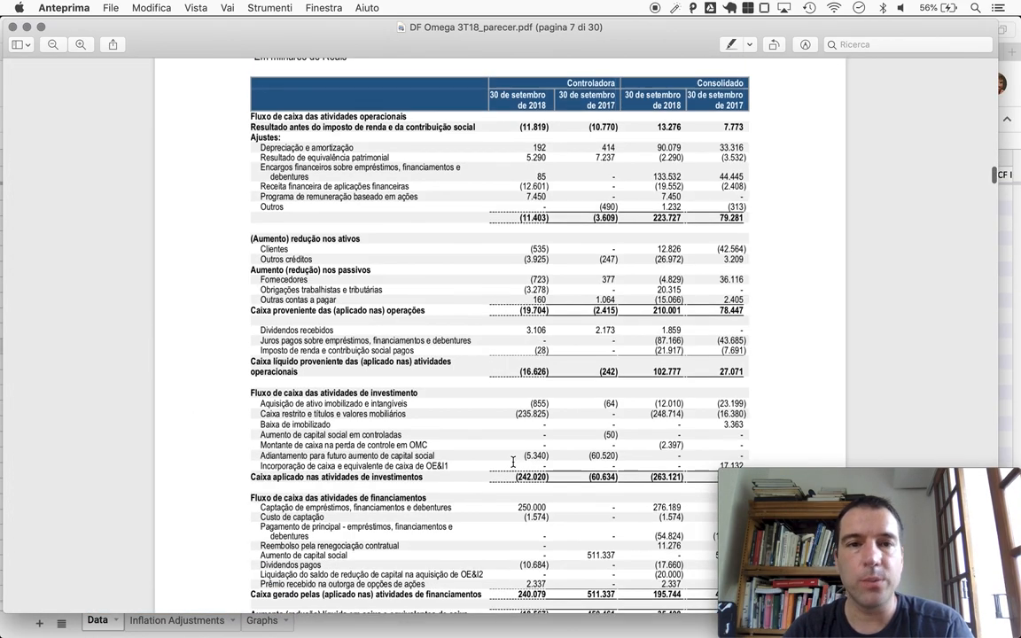
pyautogui.scroll(-3, 545, 478)
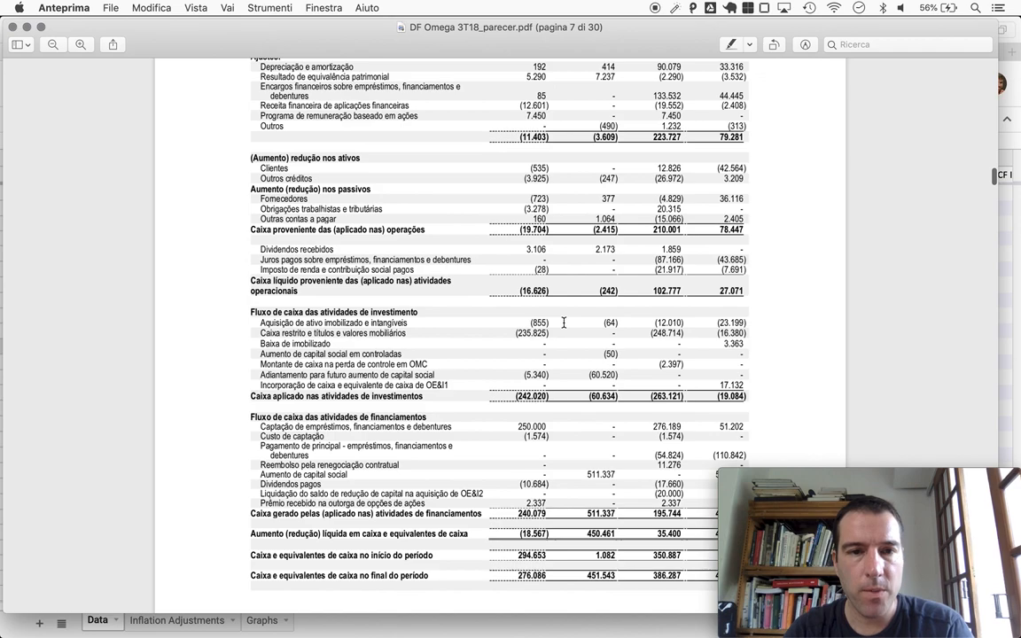
pyautogui.scroll(-2, 661, 301)
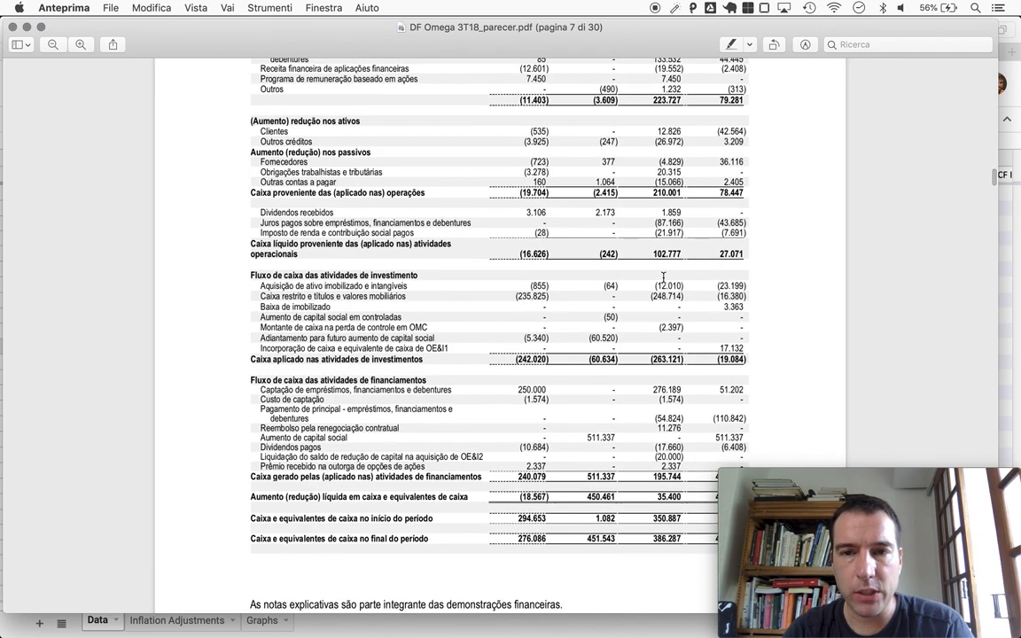
# Try dividing and subtracting the operating cash figure against 263, then flip the sign.
pyautogui.press('super+Tab')
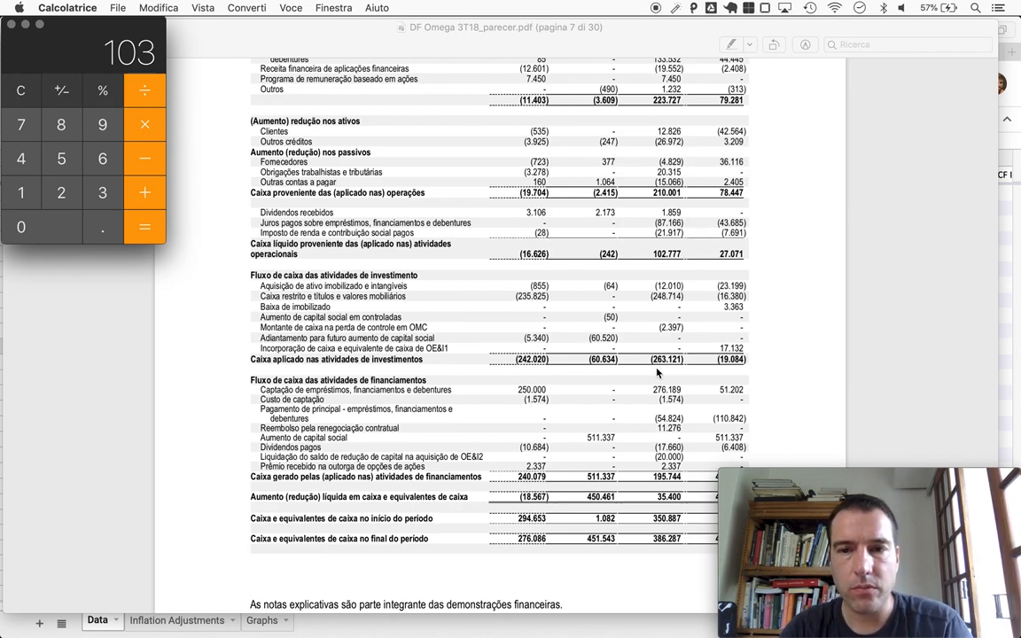
pyautogui.press('/')
pyautogui.write('263')
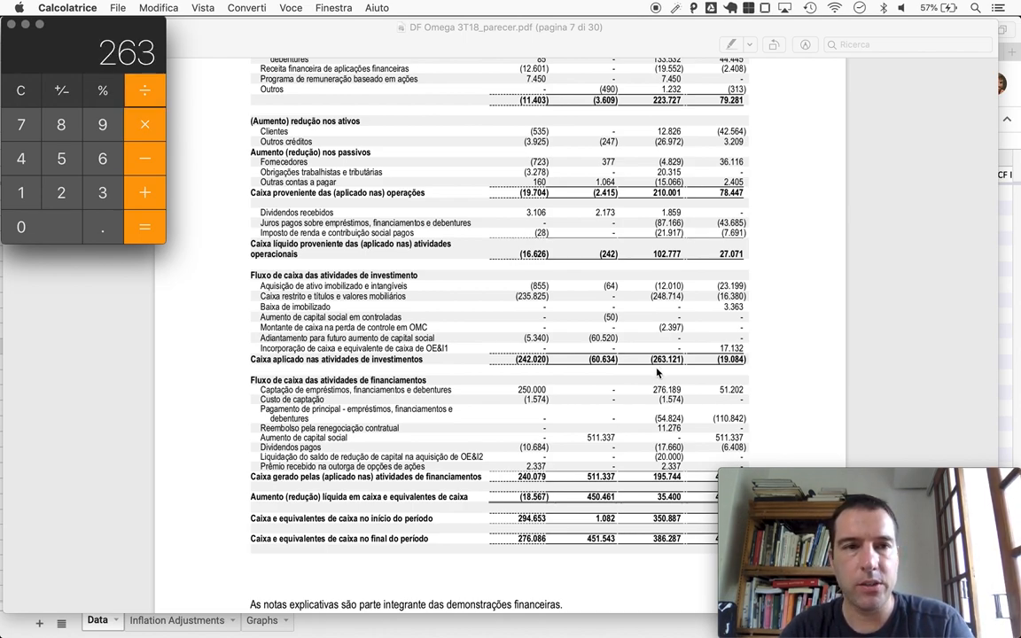
pyautogui.press('Return')
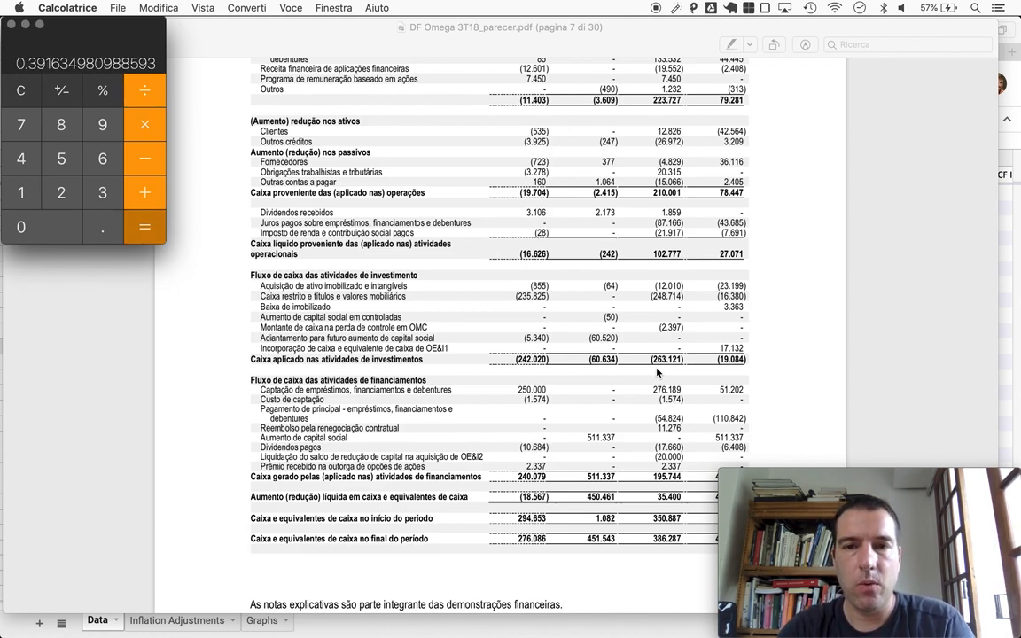
pyautogui.write('103')
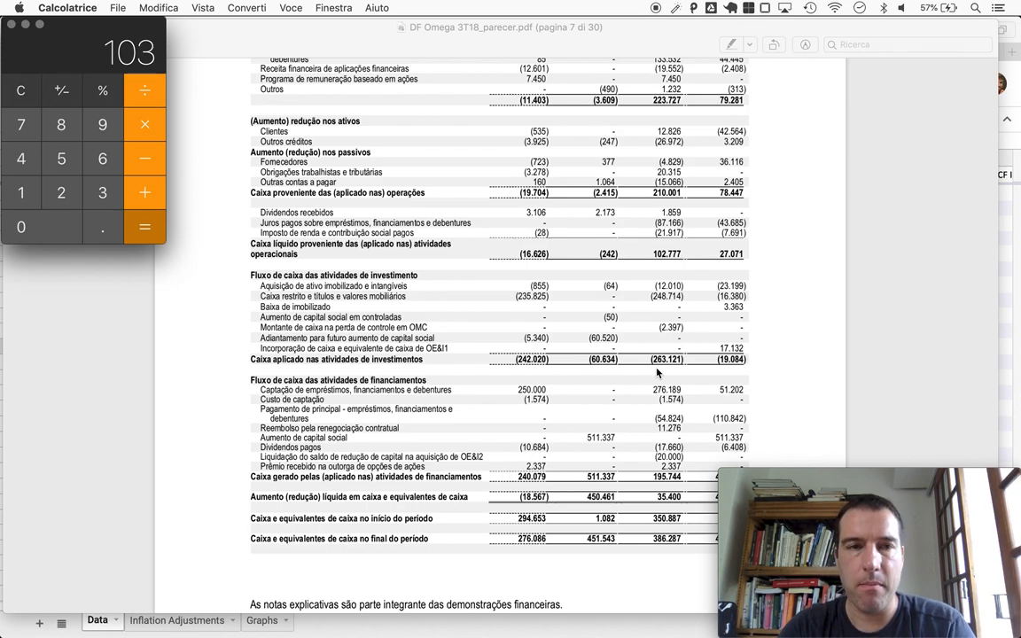
pyautogui.press('-')
pyautogui.write('103')
pyautogui.press('Return')
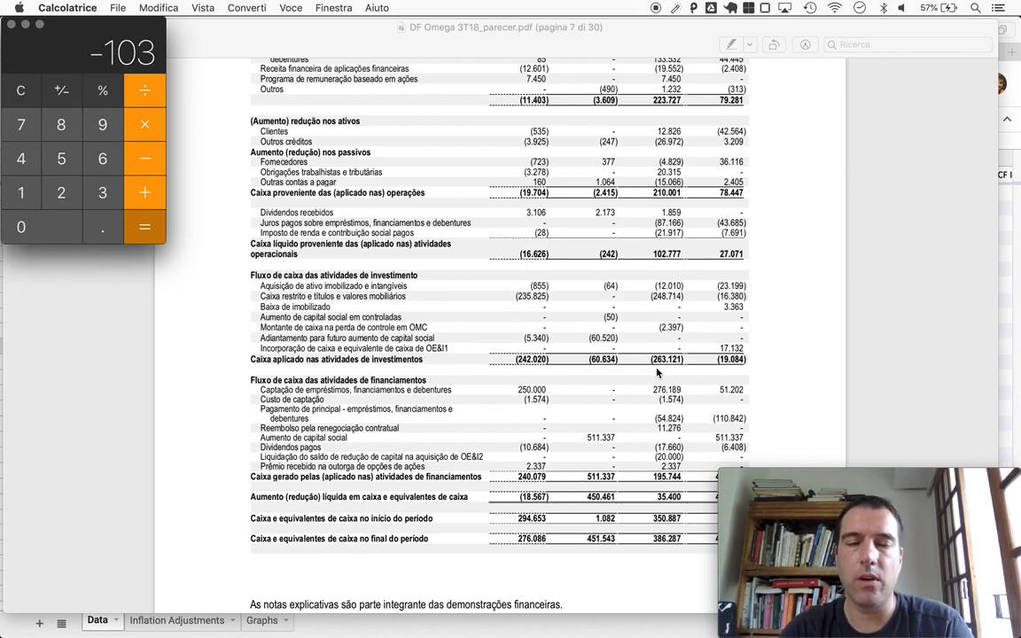
pyautogui.write('103')
pyautogui.press('Return')
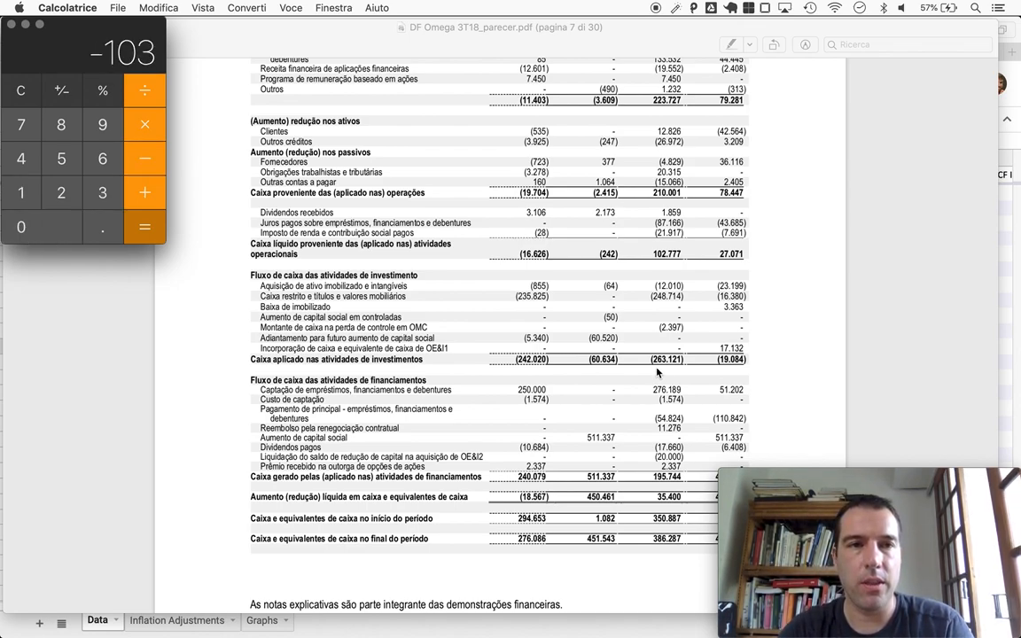
pyautogui.write('c103')
# Compute 103 − 263 = -160 and annualise it by 1.3333 to -213.328.
pyautogui.press('-')
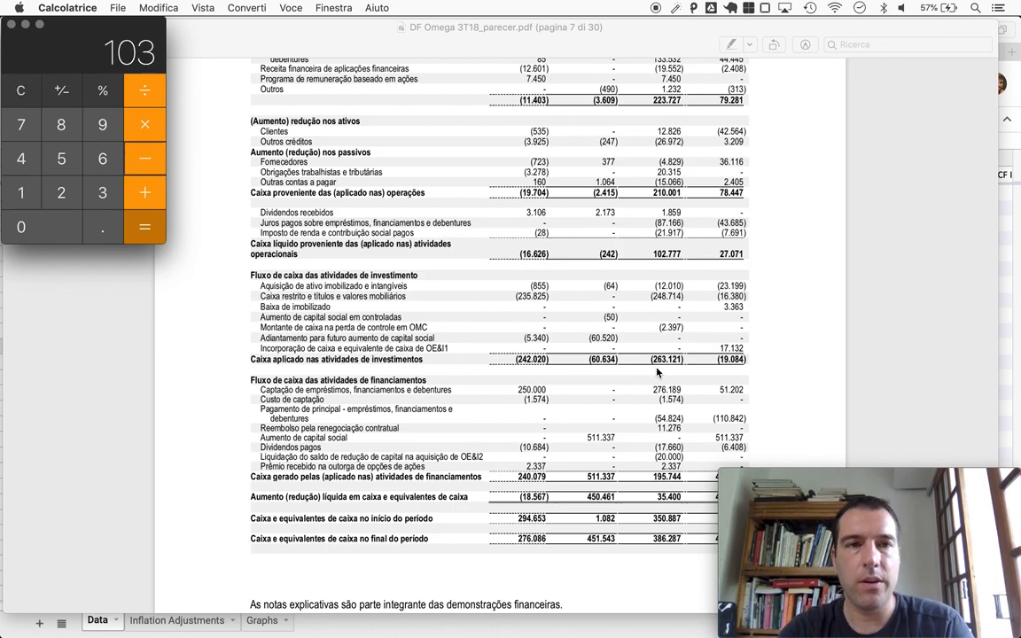
pyautogui.write('263')
pyautogui.press('Return')
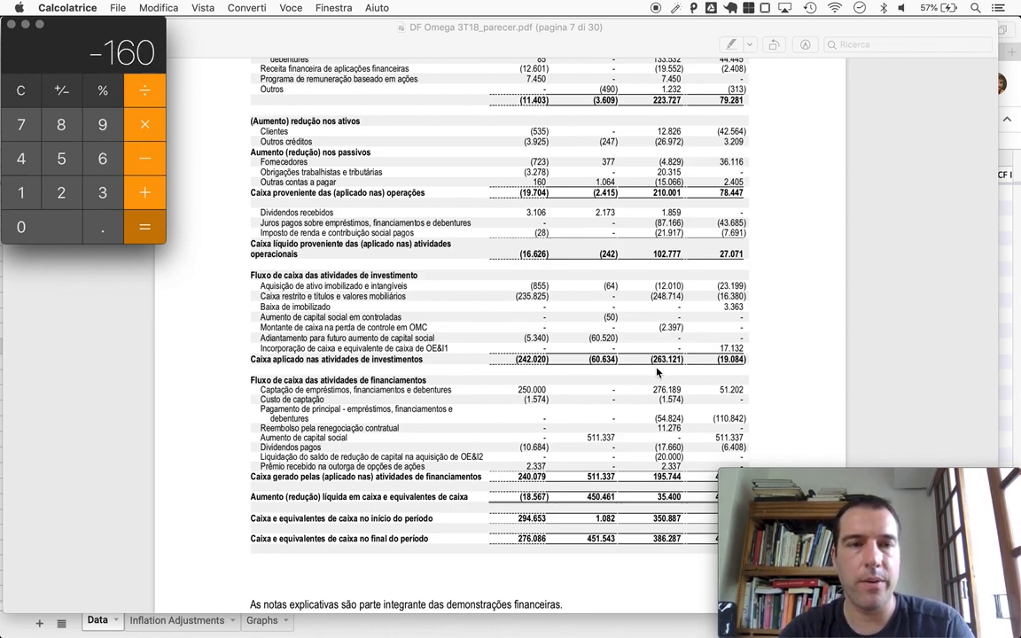
pyautogui.press('*')
pyautogui.write('1.3')
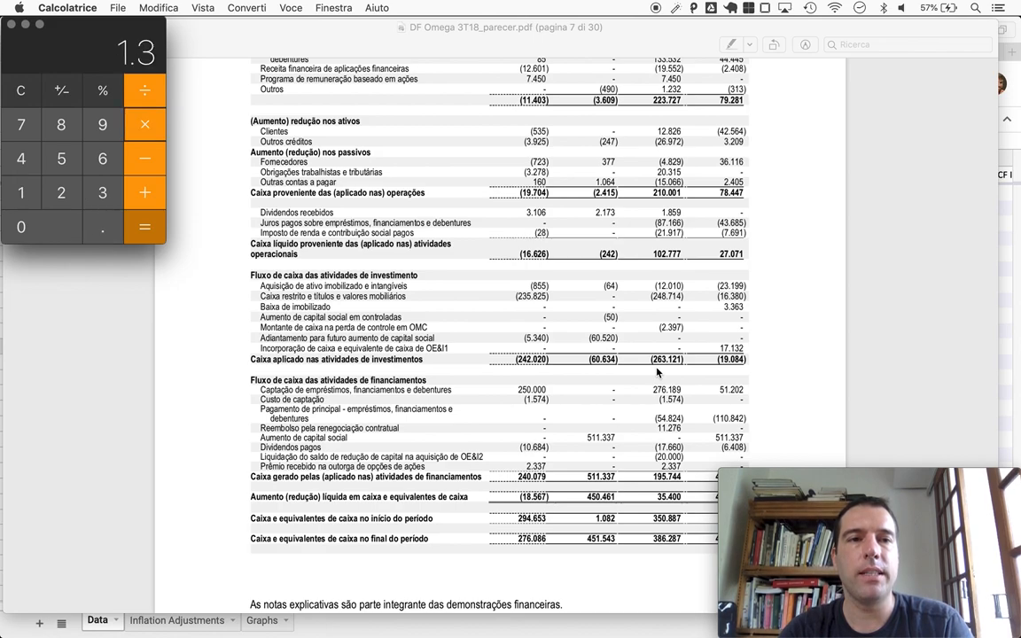
pyautogui.write('333')
pyautogui.press('Return')
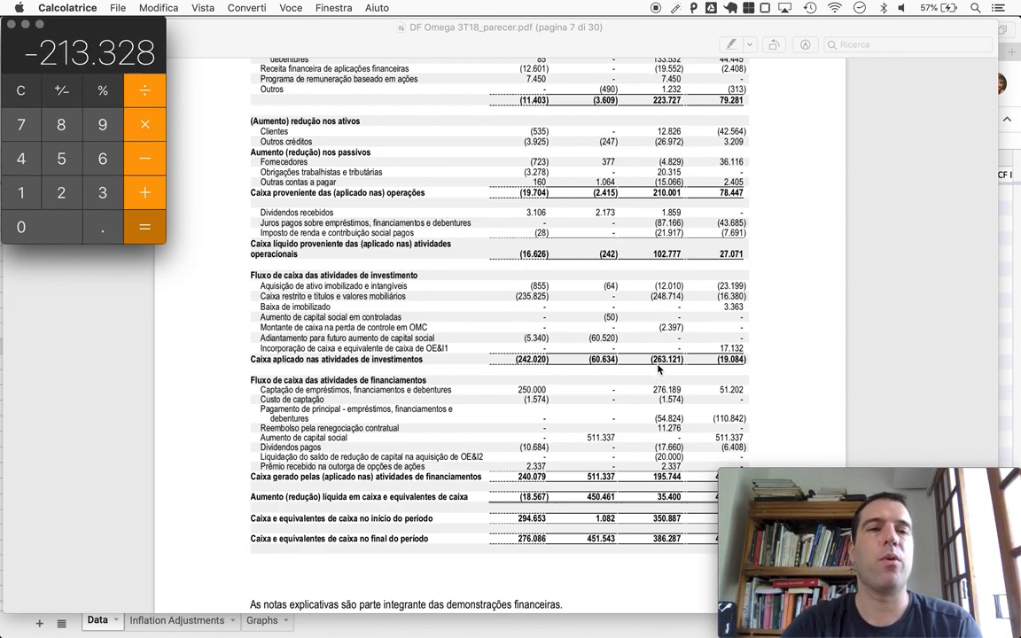
pyautogui.press('super+Tab')
pyautogui.press('super+Tab')
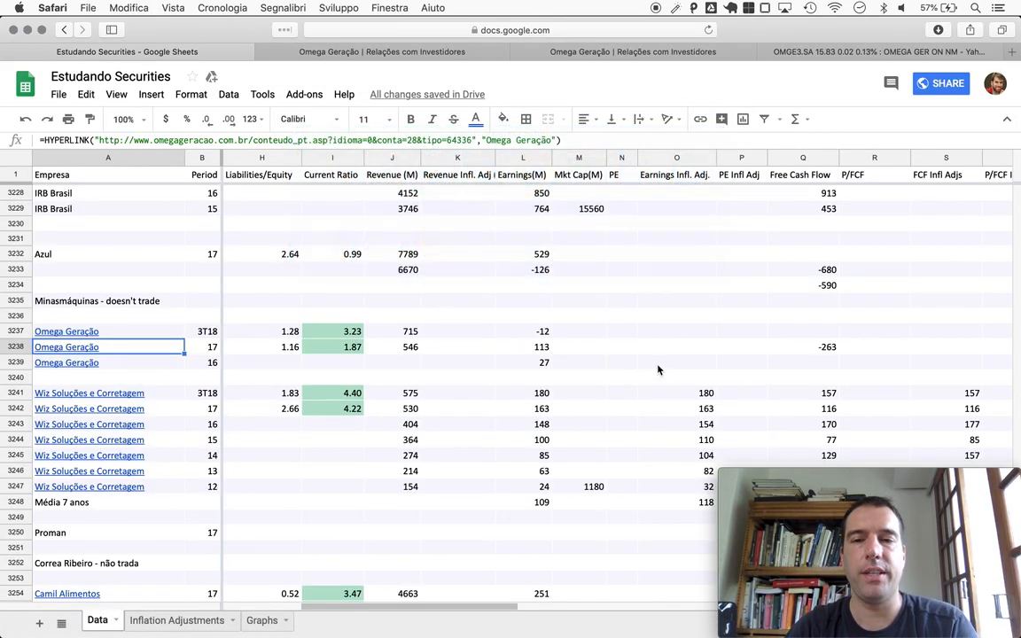
# Paste -213 into the Free Cash Flow cell of Omega's 3T18 row.
pyautogui.click(803, 331)
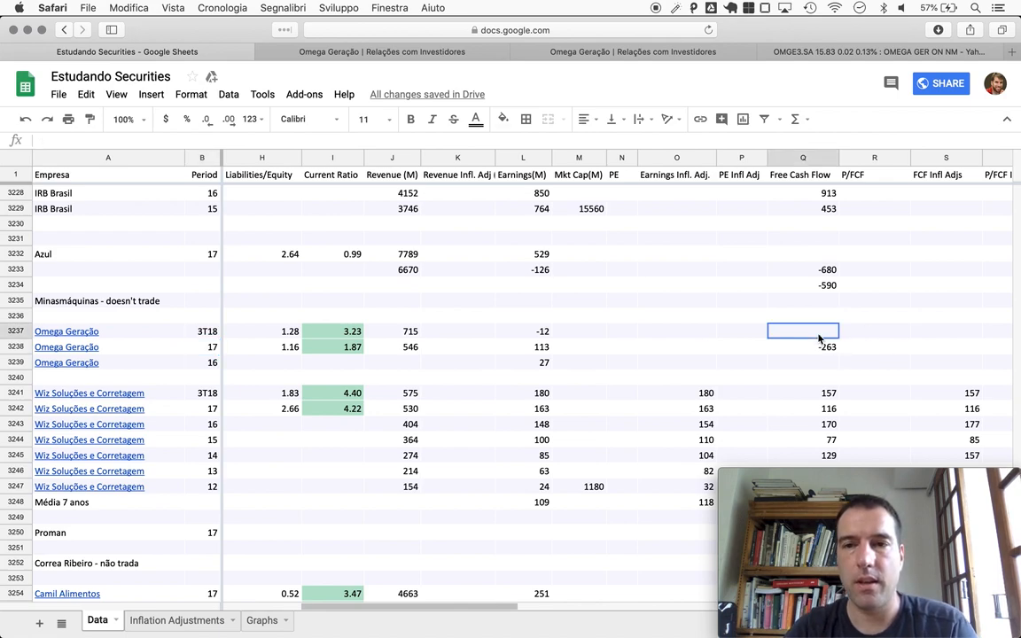
pyautogui.write('-213.328')
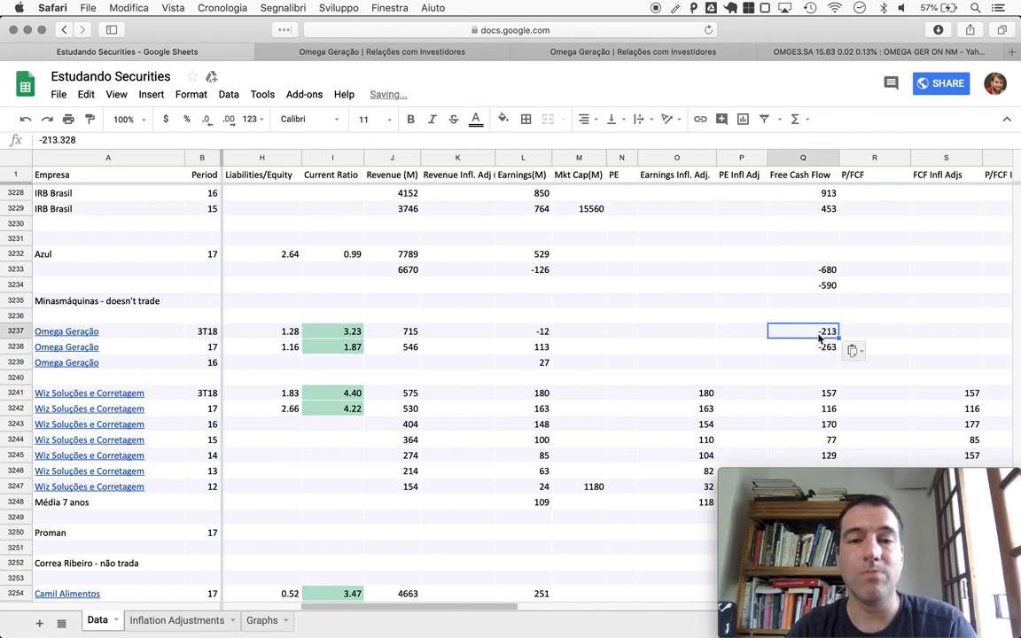
pyautogui.press('Left')
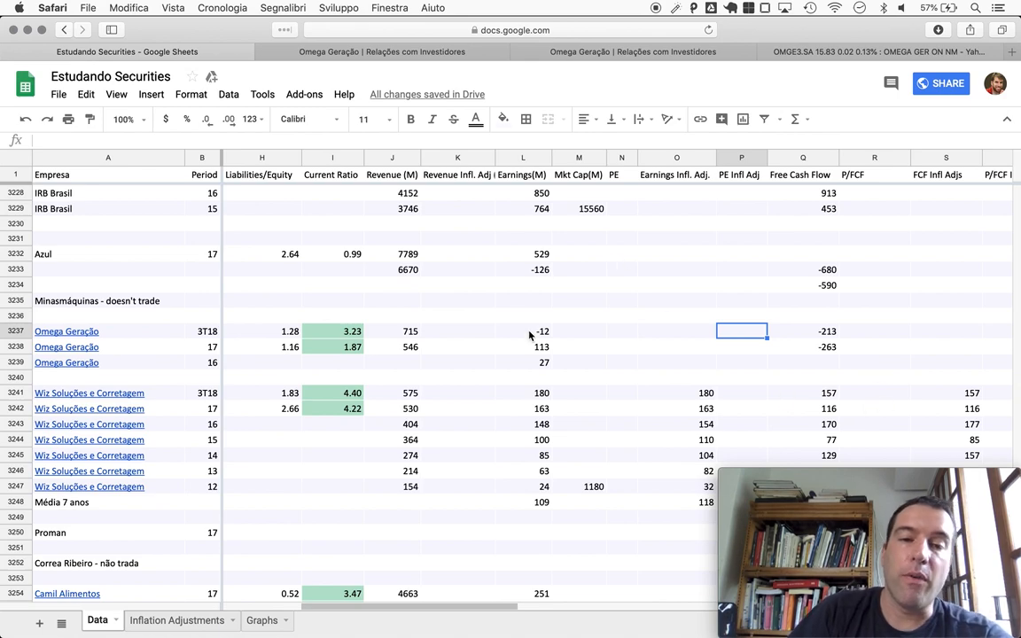
pyautogui.hscroll(-1, 530, 334)
pyautogui.hscroll(-1, 530, 334)
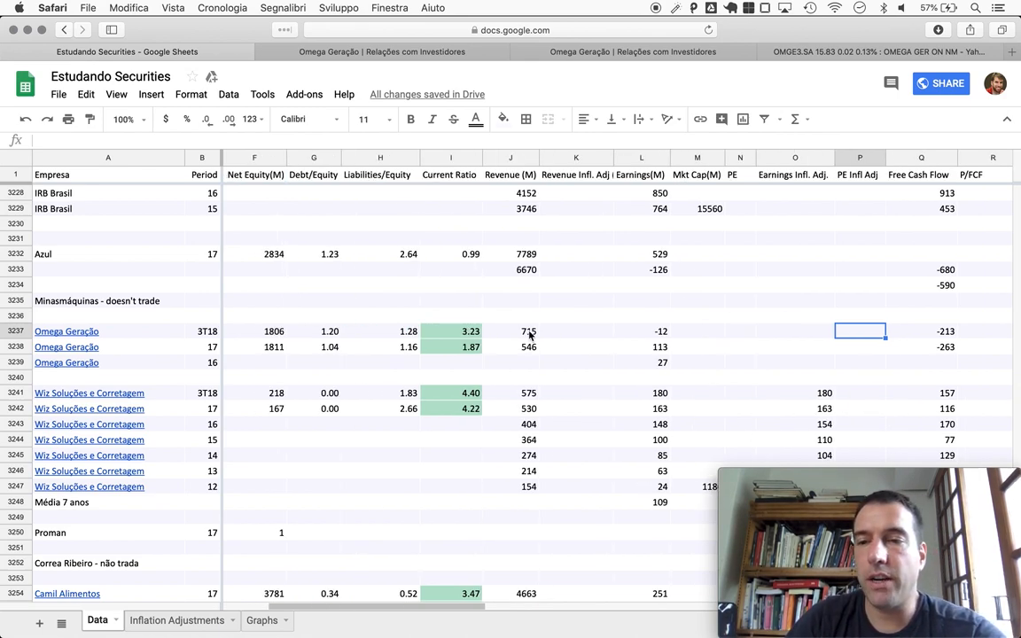